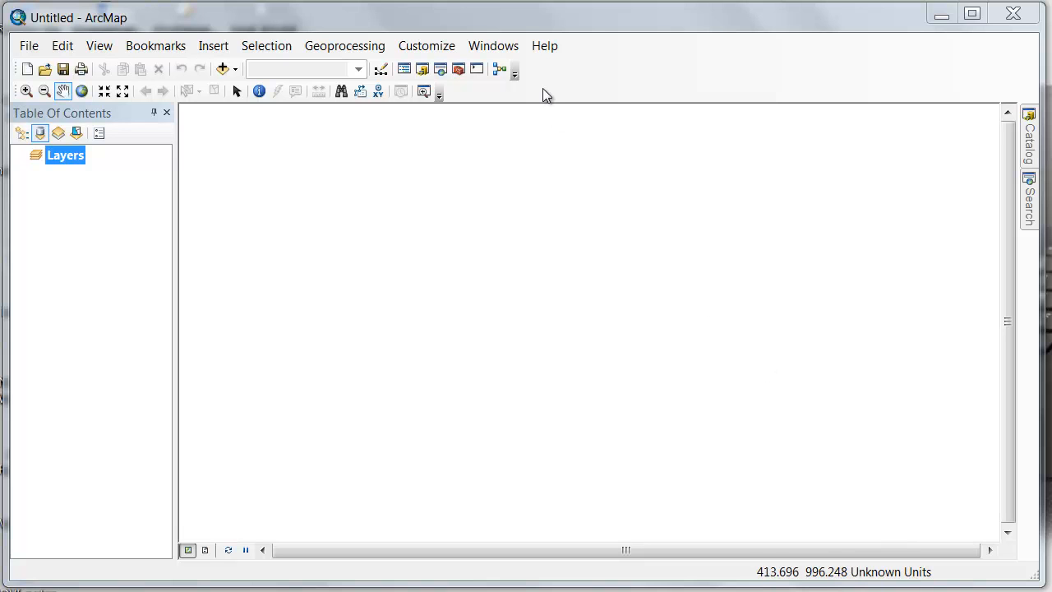
Open the Catalog window, keep it pinned open, and dock it with Search as tabs in the Table Of Contents pane
{"action": "left_click", "coordinate": [493, 46]}
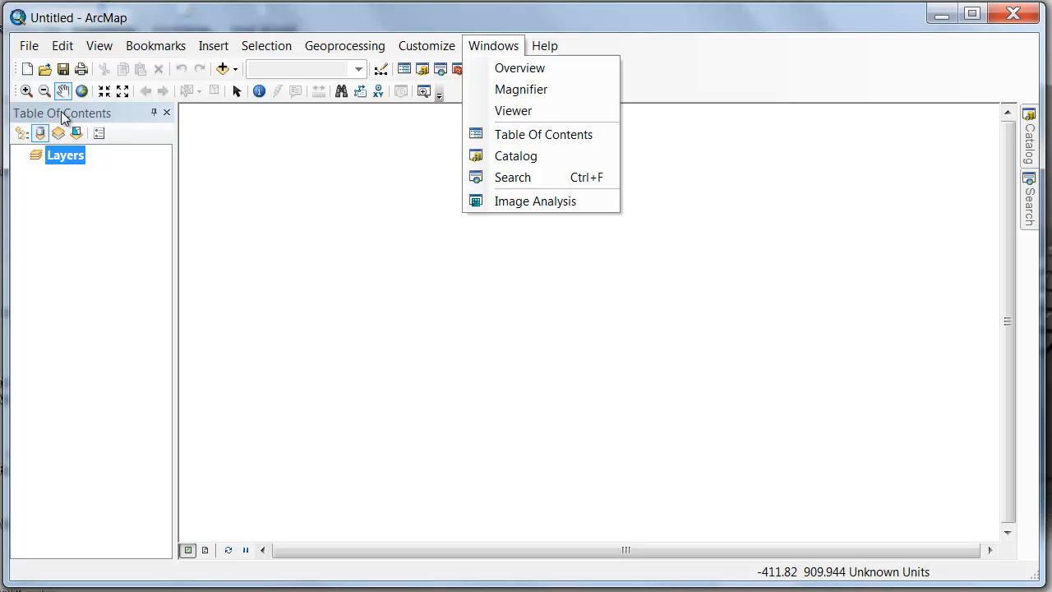
{"action": "left_click", "coordinate": [498, 159]}
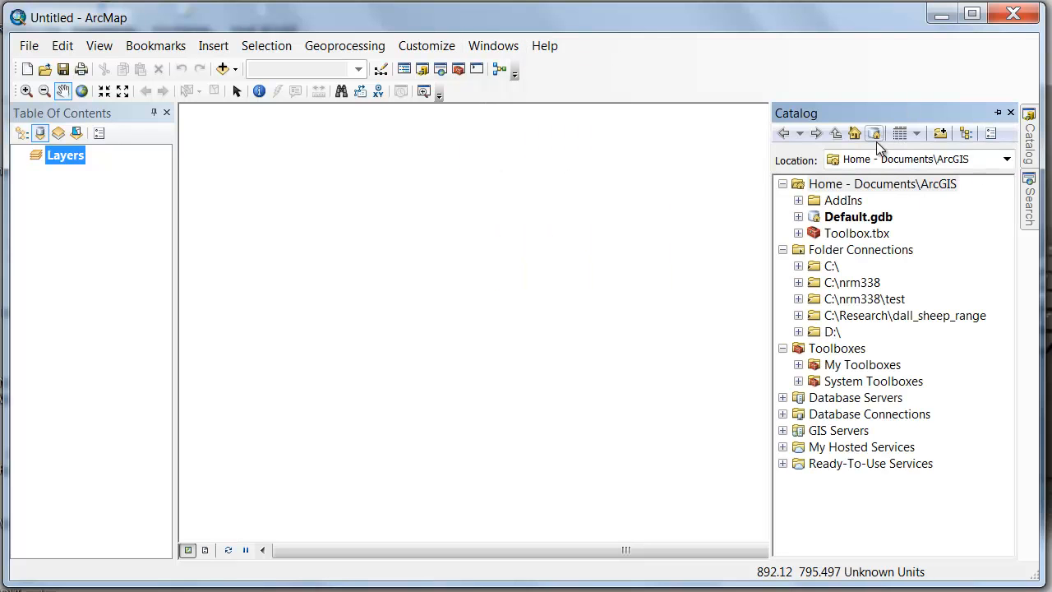
{"action": "left_click", "coordinate": [998, 114]}
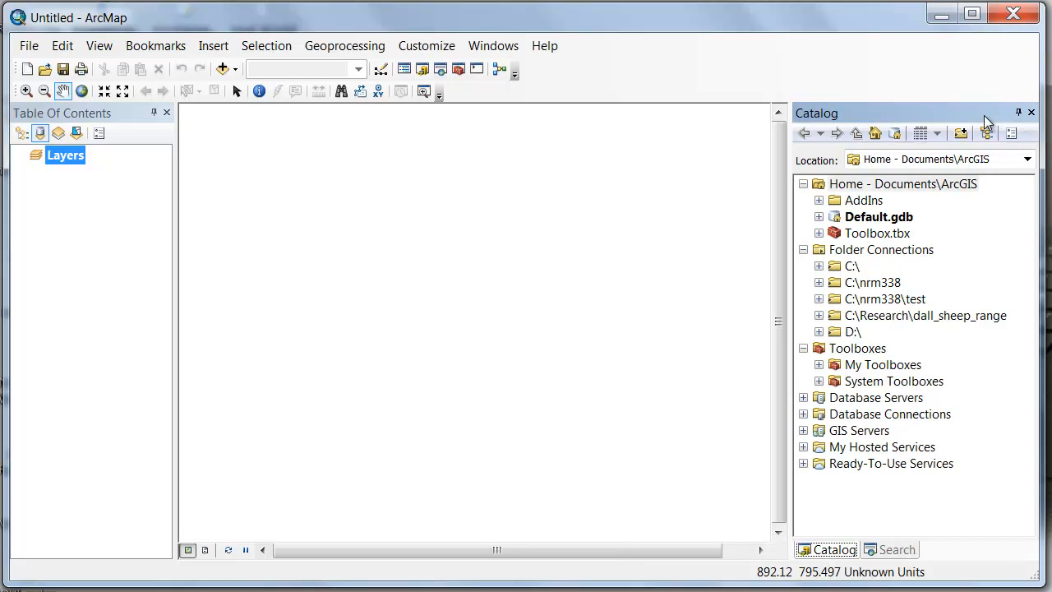
{"action": "left_click_drag", "start_coordinate": [984, 112], "coordinate": [96, 340]}
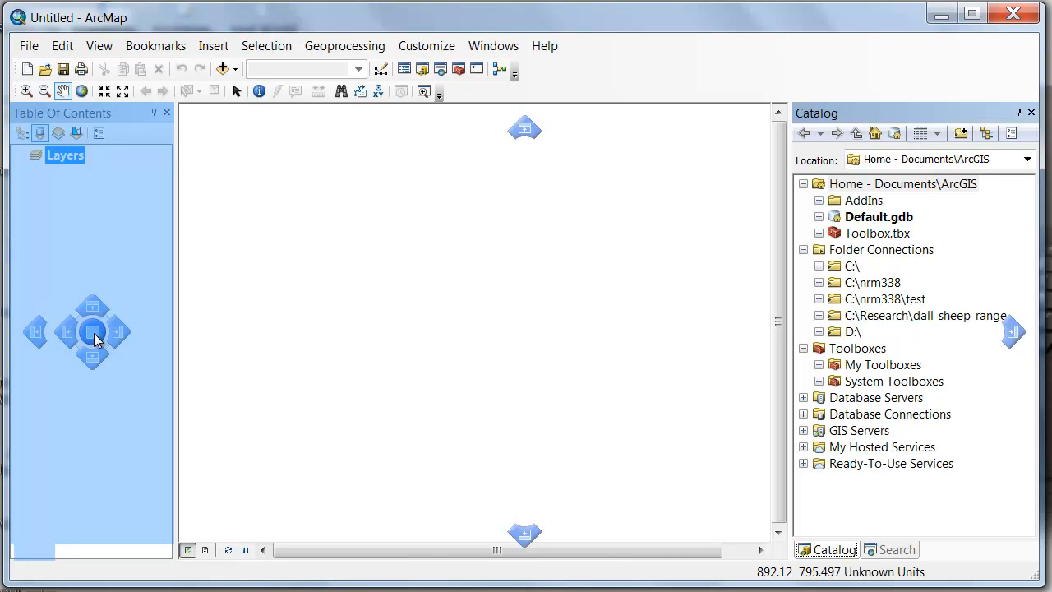
{"action": "left_click_drag", "start_coordinate": [96, 338], "coordinate": [97, 337]}
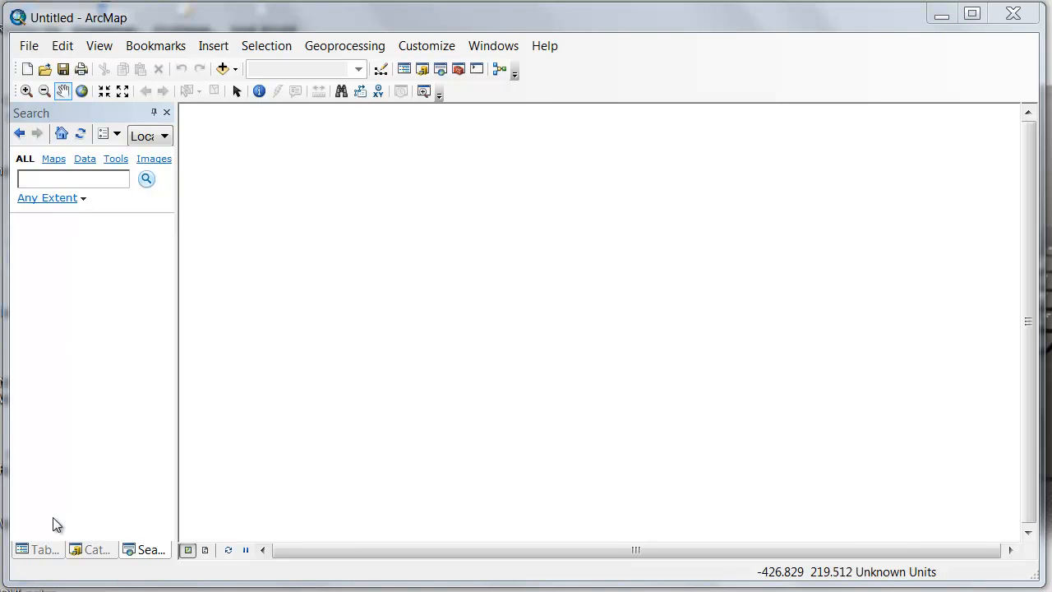
{"action": "left_click", "coordinate": [45, 550]}
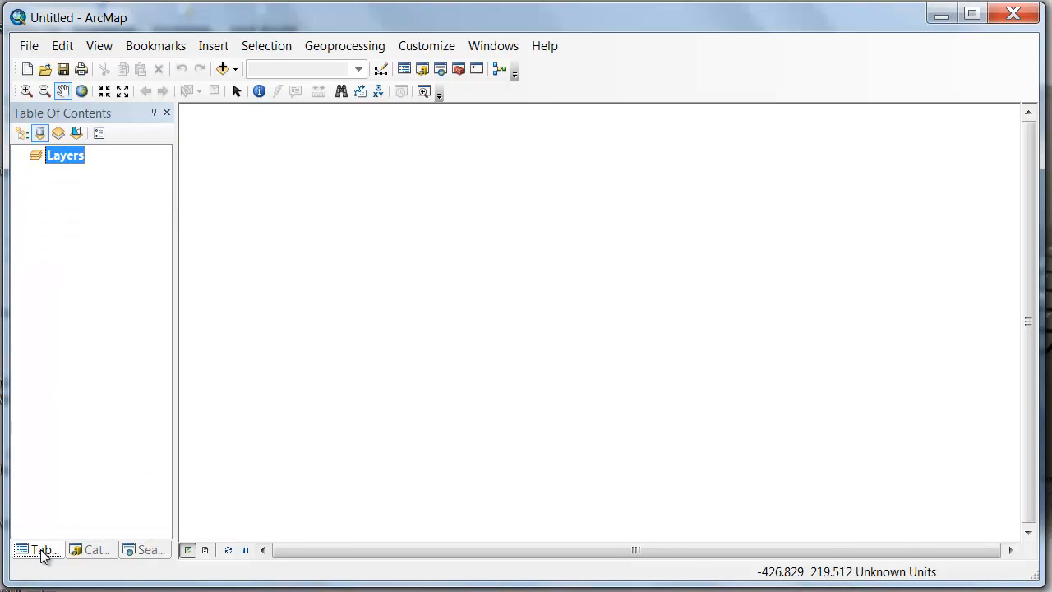
{"action": "left_click", "coordinate": [85, 552]}
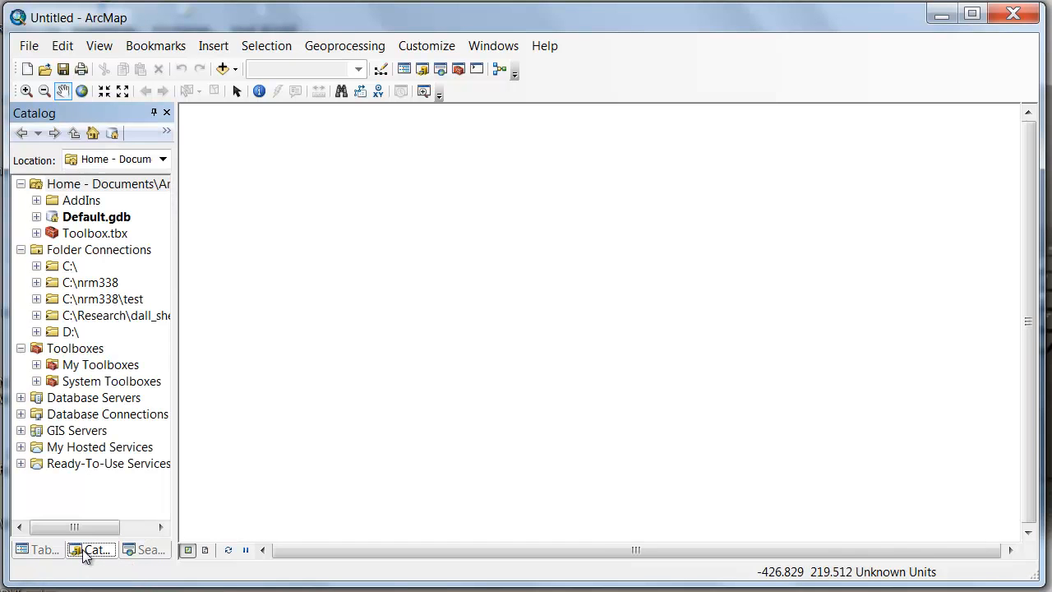
{"action": "left_click", "coordinate": [156, 555]}
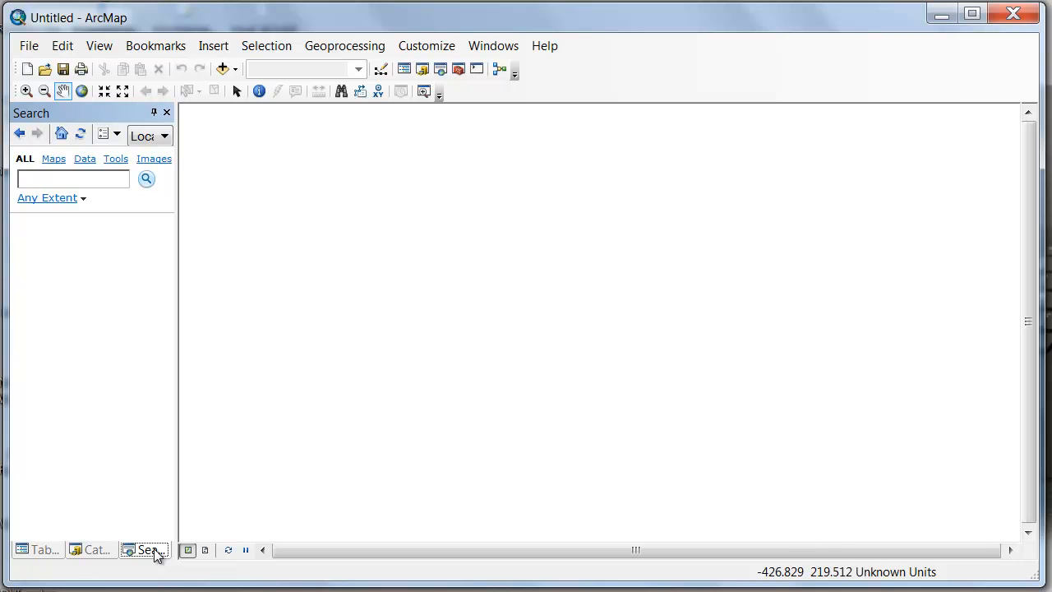
Open the geoprocessing Results window, dock it as a tab with the other docked windows, and switch through each tab
{"action": "left_click", "coordinate": [497, 51]}
{"action": "left_click", "coordinate": [498, 53]}
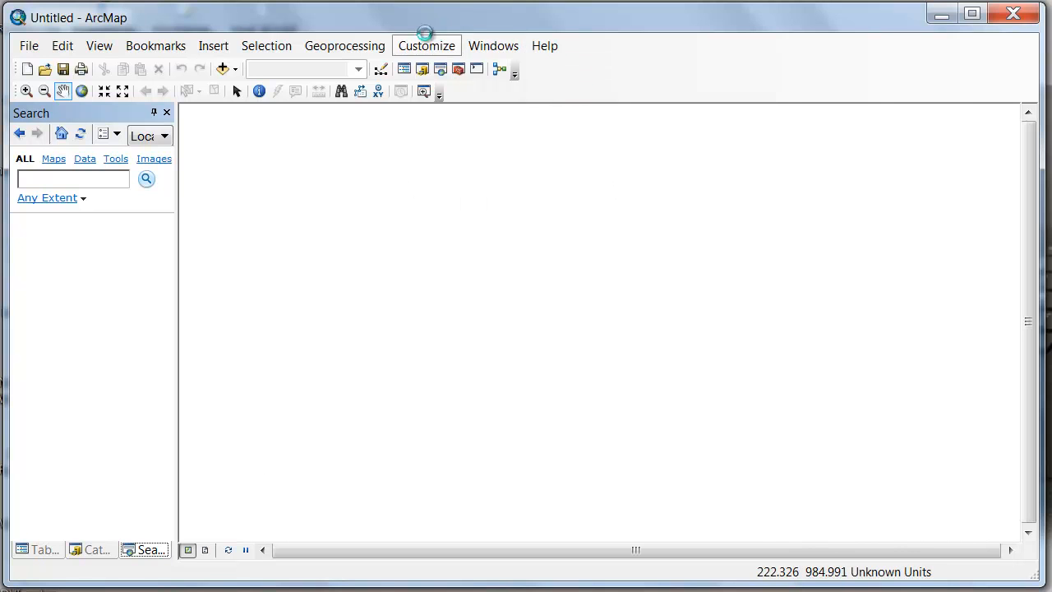
{"action": "left_click", "coordinate": [351, 50]}
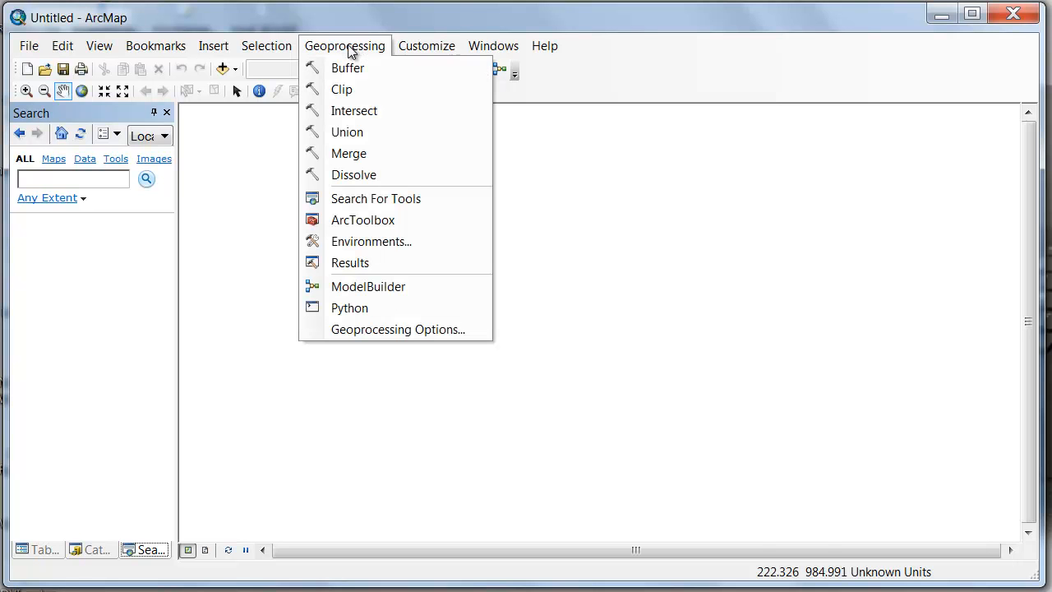
{"action": "left_click", "coordinate": [337, 262]}
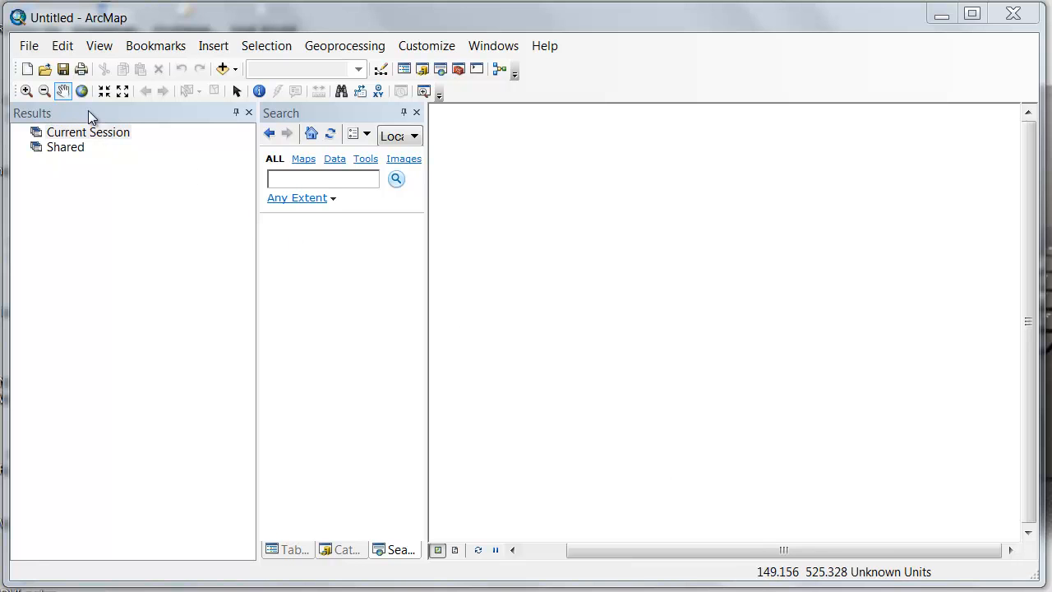
{"action": "left_click", "coordinate": [236, 113]}
{"action": "left_click", "coordinate": [236, 113]}
{"action": "left_click_drag", "start_coordinate": [140, 114], "coordinate": [341, 331]}
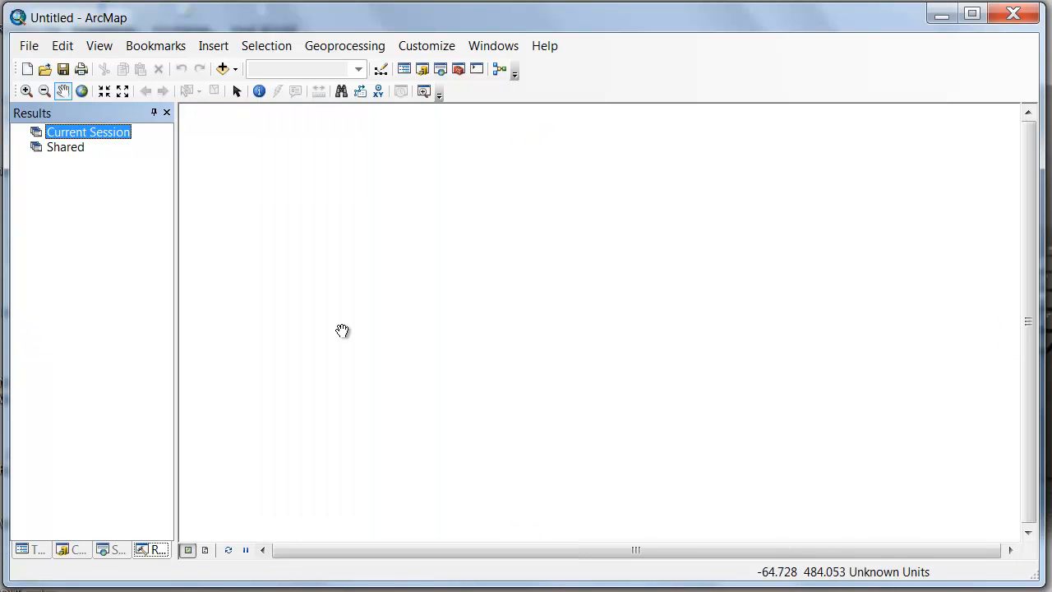
{"action": "left_click", "coordinate": [28, 552]}
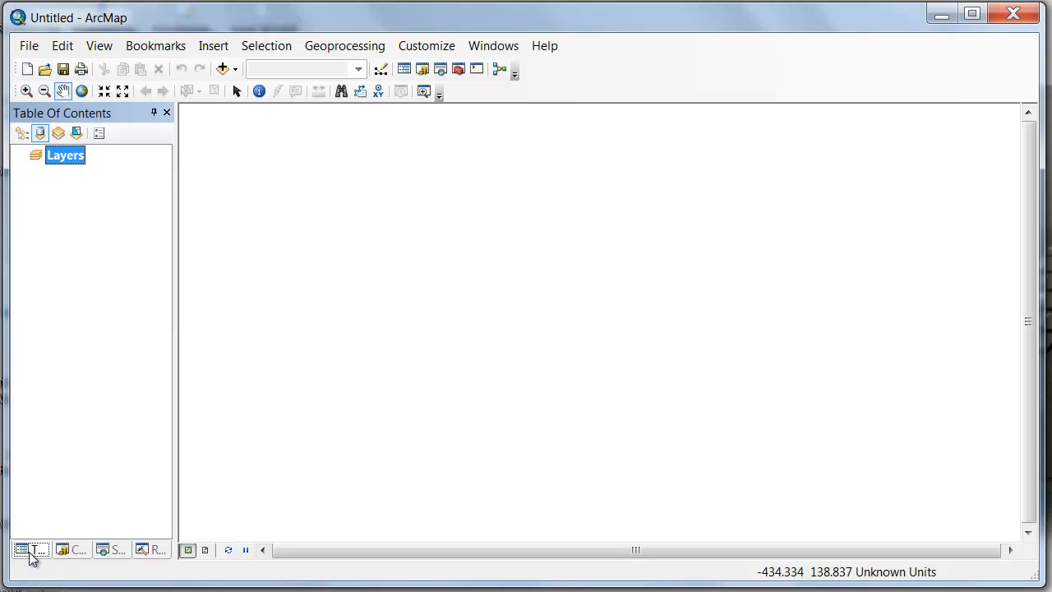
{"action": "left_click", "coordinate": [73, 552]}
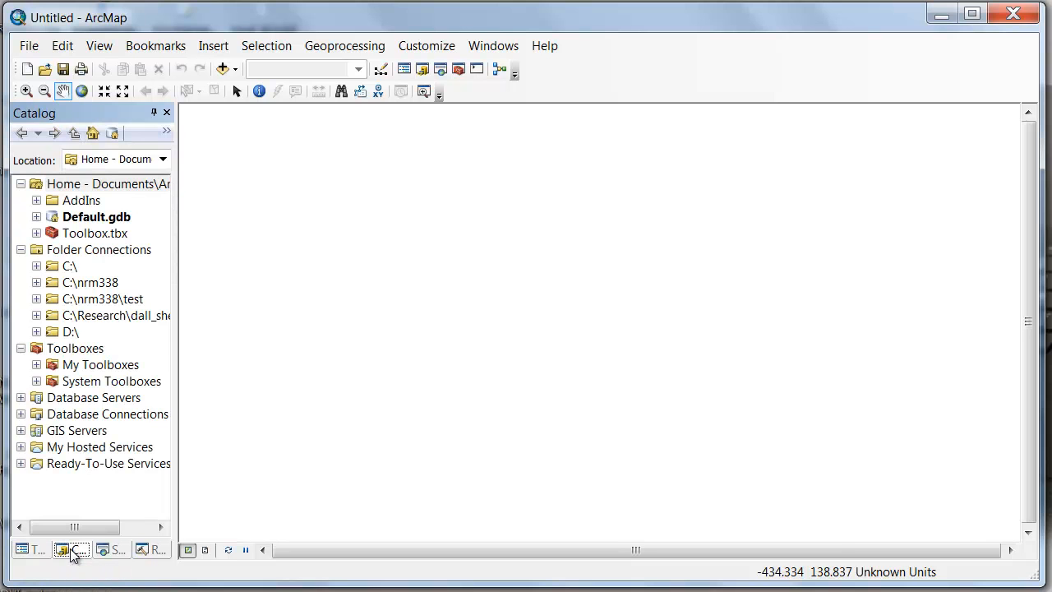
{"action": "left_click", "coordinate": [115, 552]}
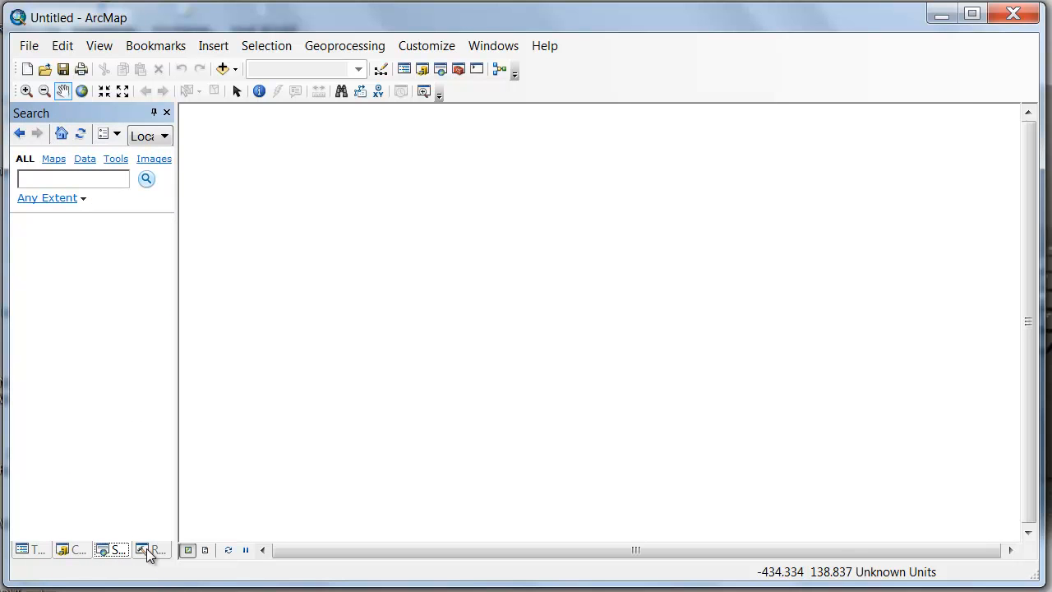
{"action": "left_click", "coordinate": [148, 551]}
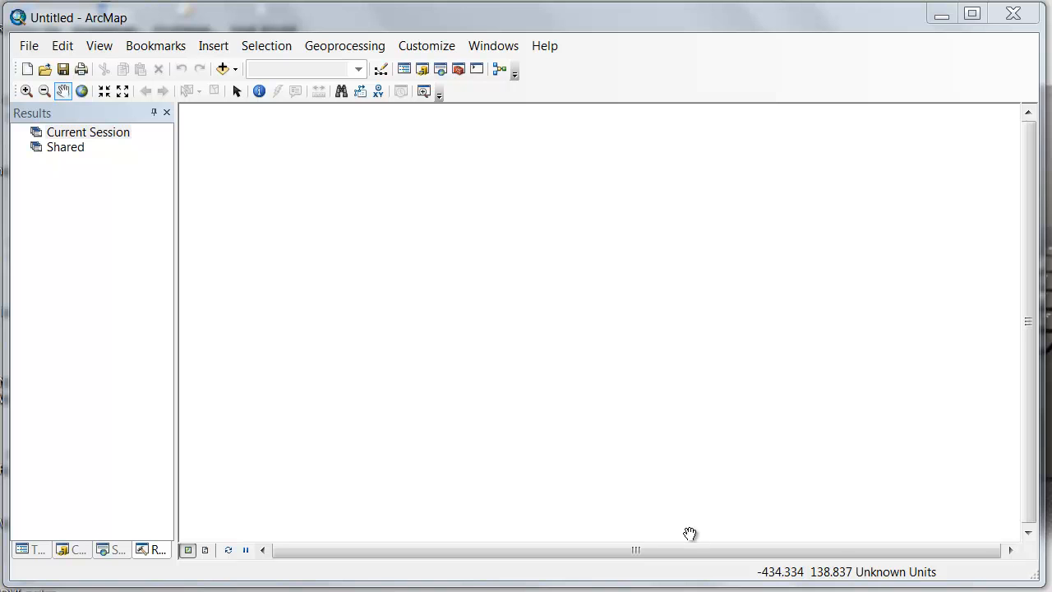
Expand the Proximity toolset of Analysis Tools under System Toolboxes in the Catalog, and widen the docked pane to show full tool names
{"action": "left_click", "coordinate": [68, 549]}
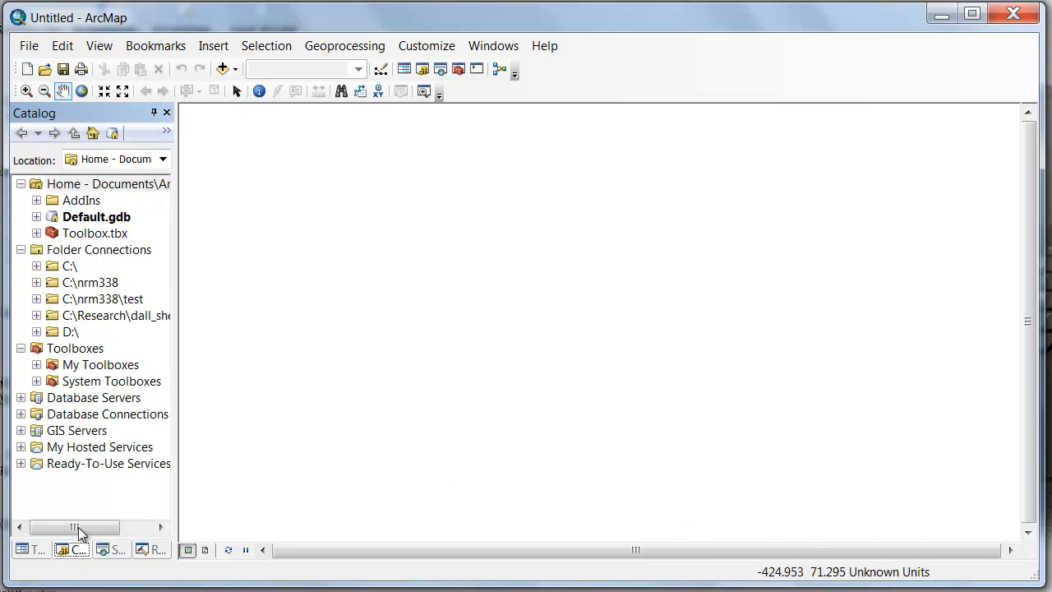
{"action": "left_click", "coordinate": [36, 380]}
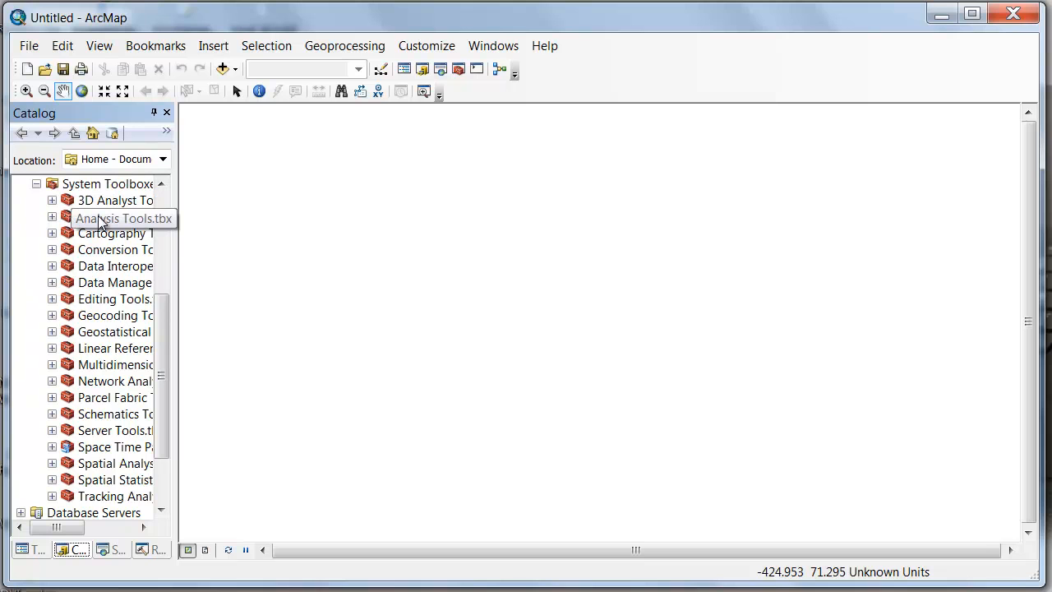
{"action": "left_click", "coordinate": [49, 213]}
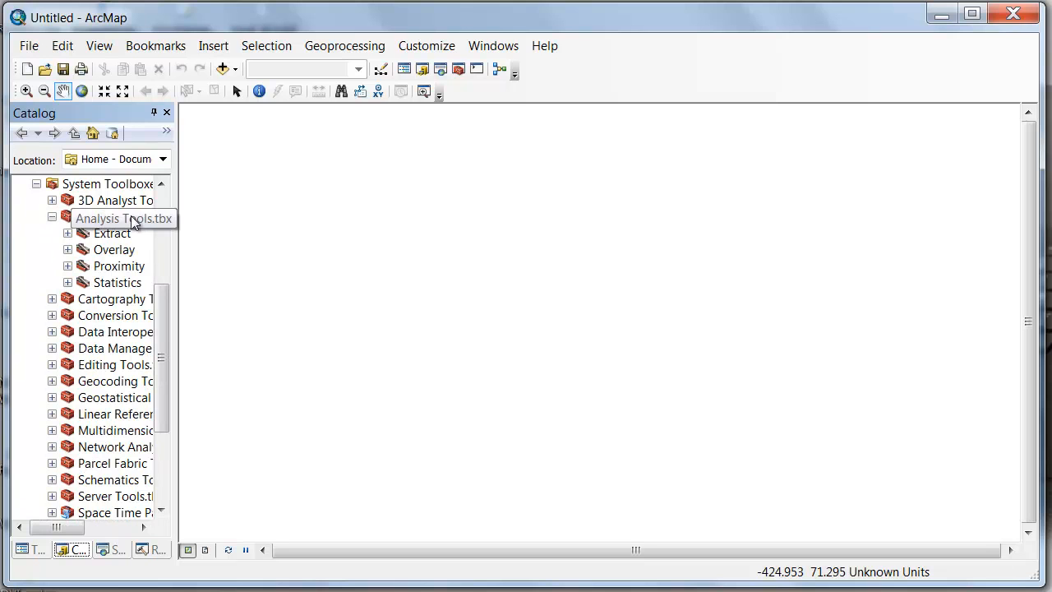
{"action": "left_click", "coordinate": [68, 265]}
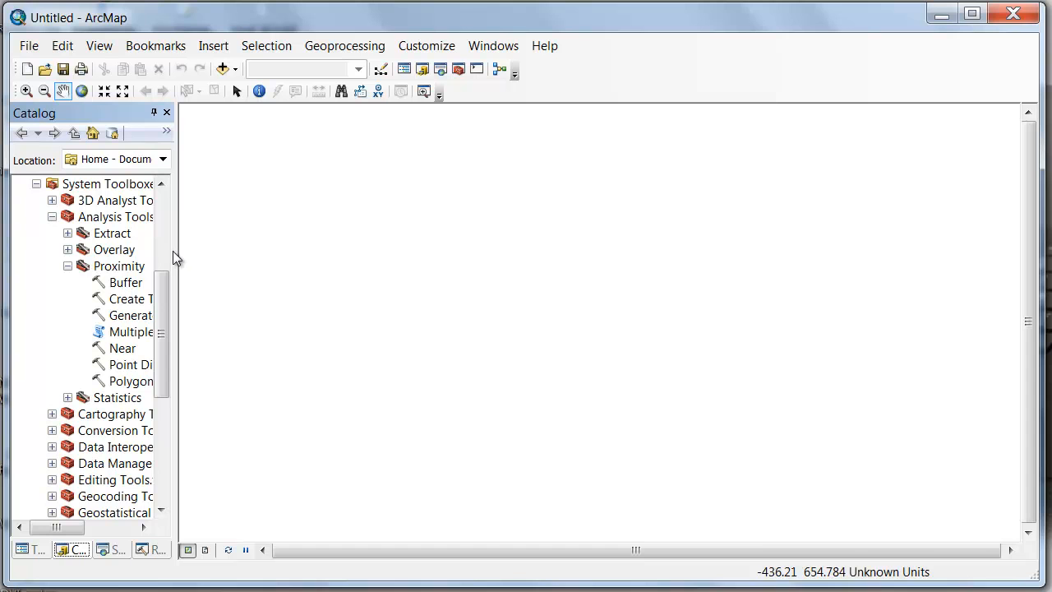
{"action": "left_click_drag", "start_coordinate": [175, 251], "coordinate": [301, 258]}
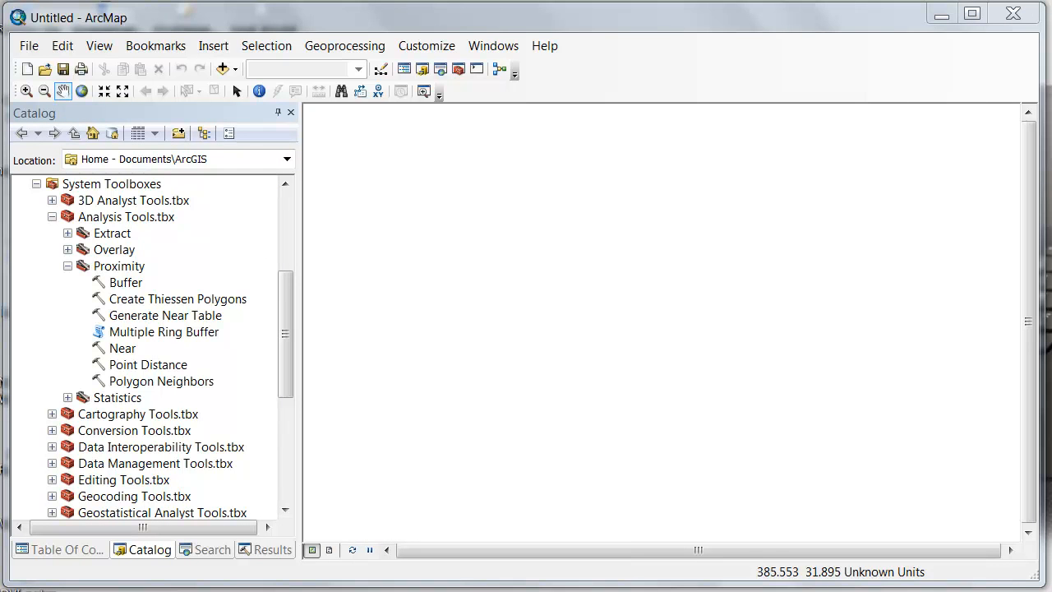
Search for "random points" and open the Create Random Points tool, with its dialog moved up so all settings are reachable
{"action": "left_click", "coordinate": [203, 550]}
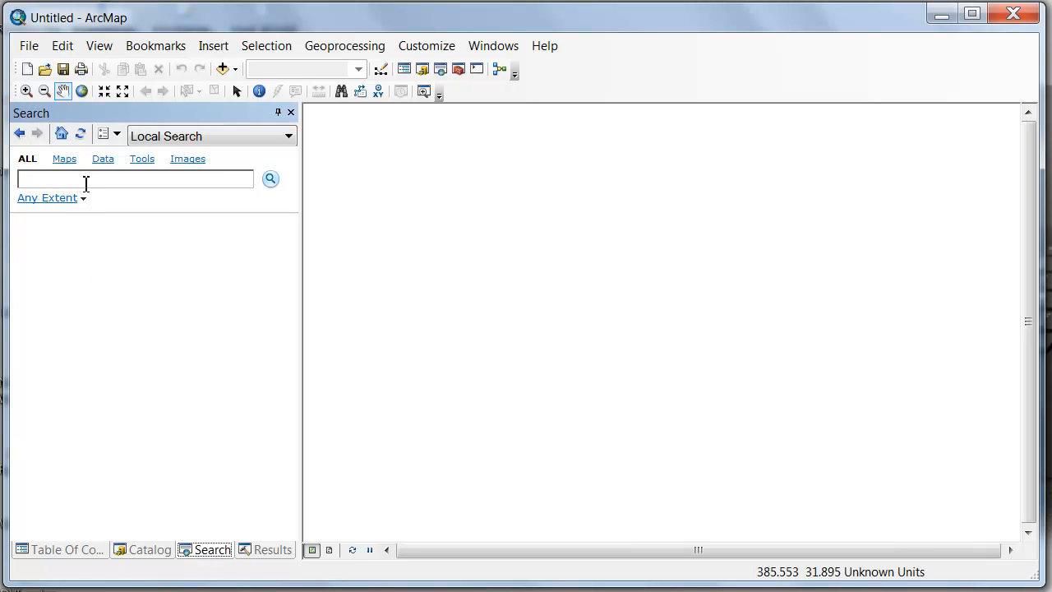
{"action": "type", "text": "random points"}
{"action": "key", "text": "Return"}
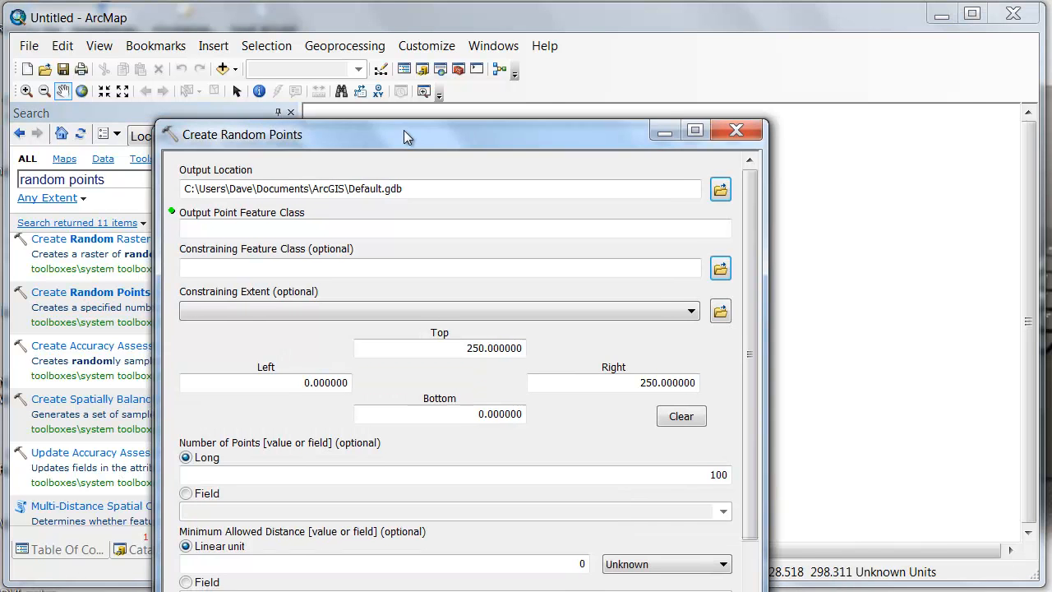
{"action": "left_click_drag", "start_coordinate": [404, 129], "coordinate": [427, 59]}
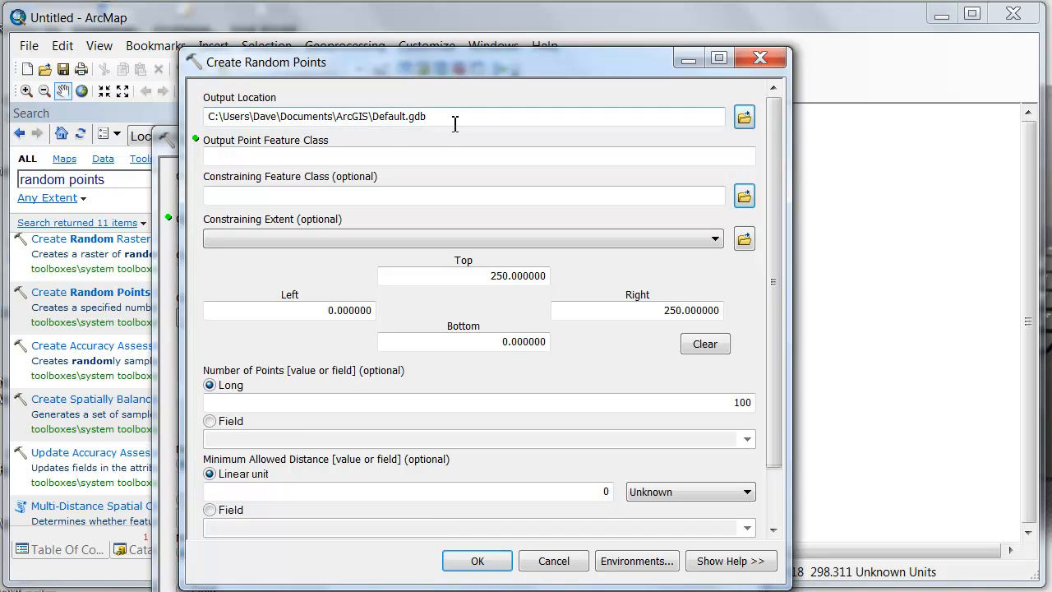
Create a folder named random_points in C:\nrm338 while browsing for the tool's output location
{"action": "left_click", "coordinate": [743, 118]}
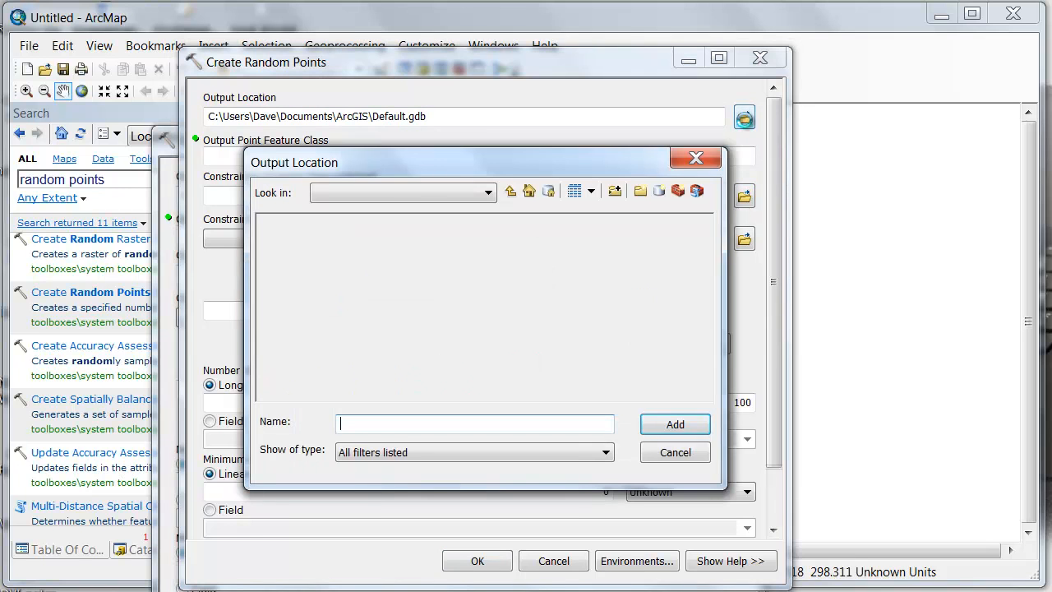
{"action": "left_click", "coordinate": [489, 193]}
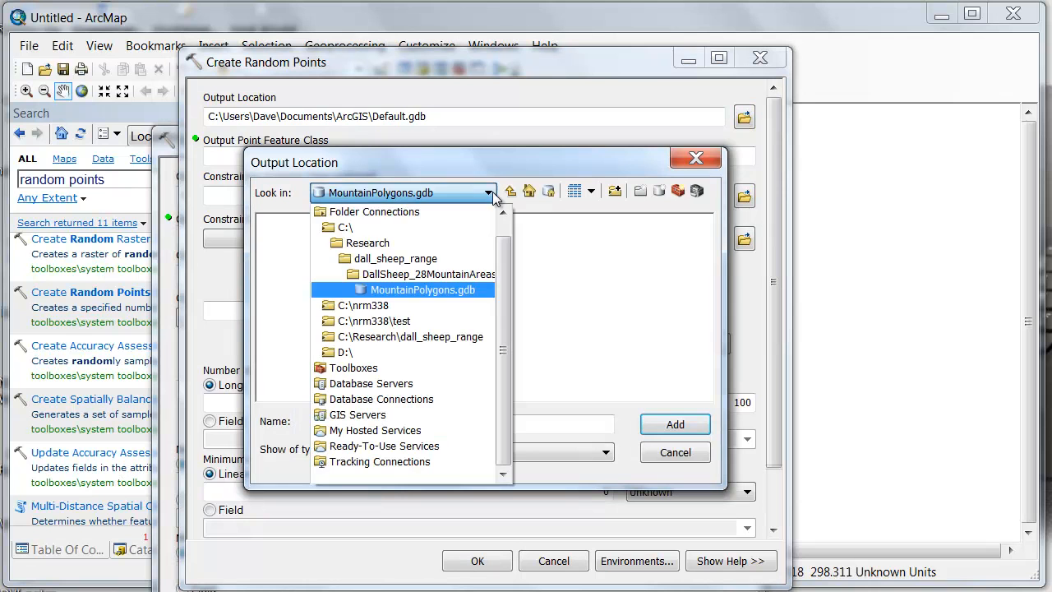
{"action": "left_click", "coordinate": [395, 305]}
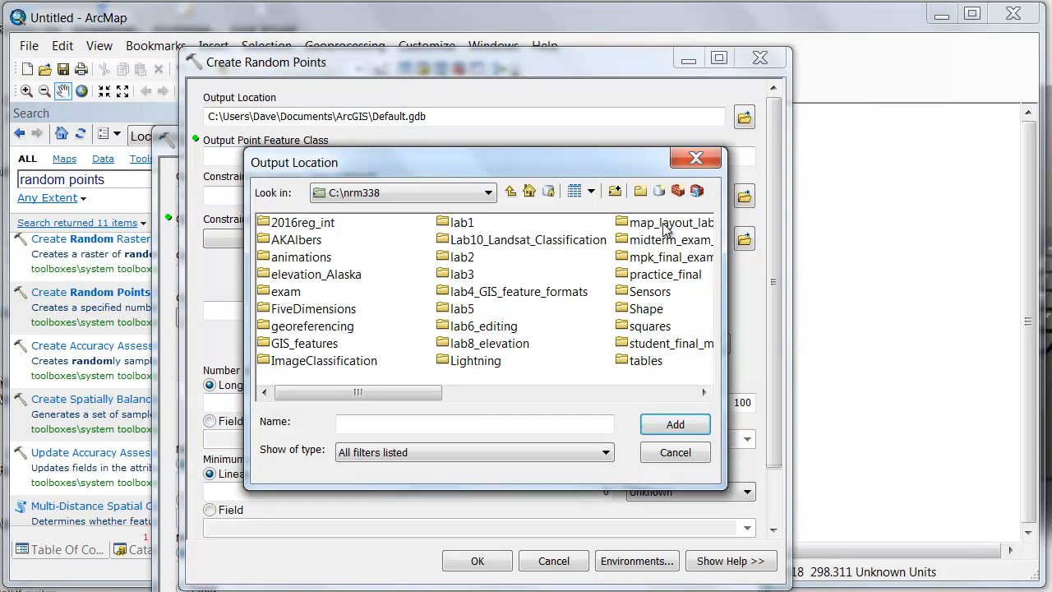
{"action": "left_click", "coordinate": [635, 192]}
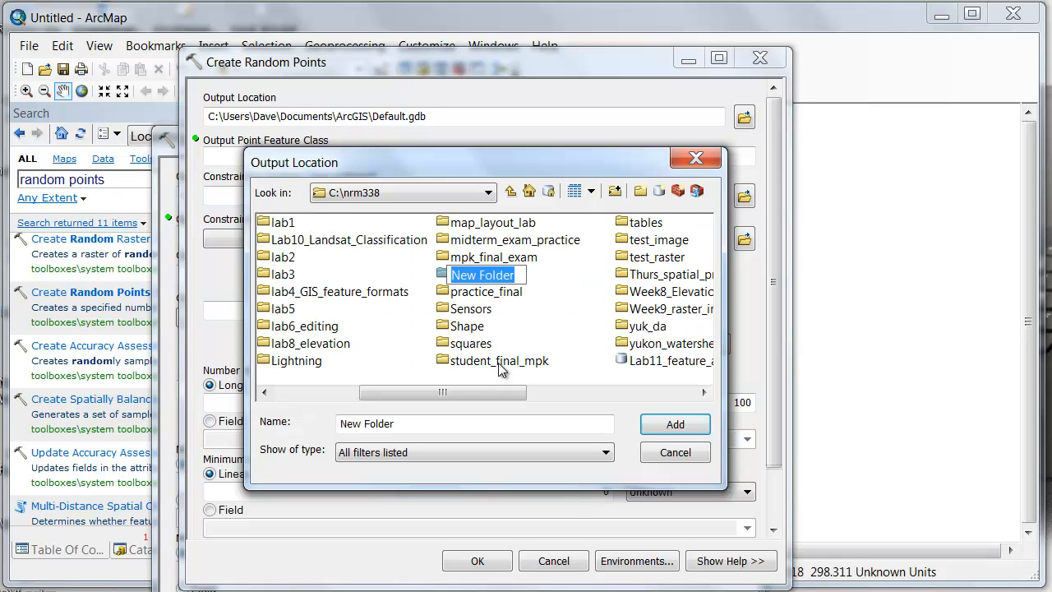
{"action": "type", "text": "random"}
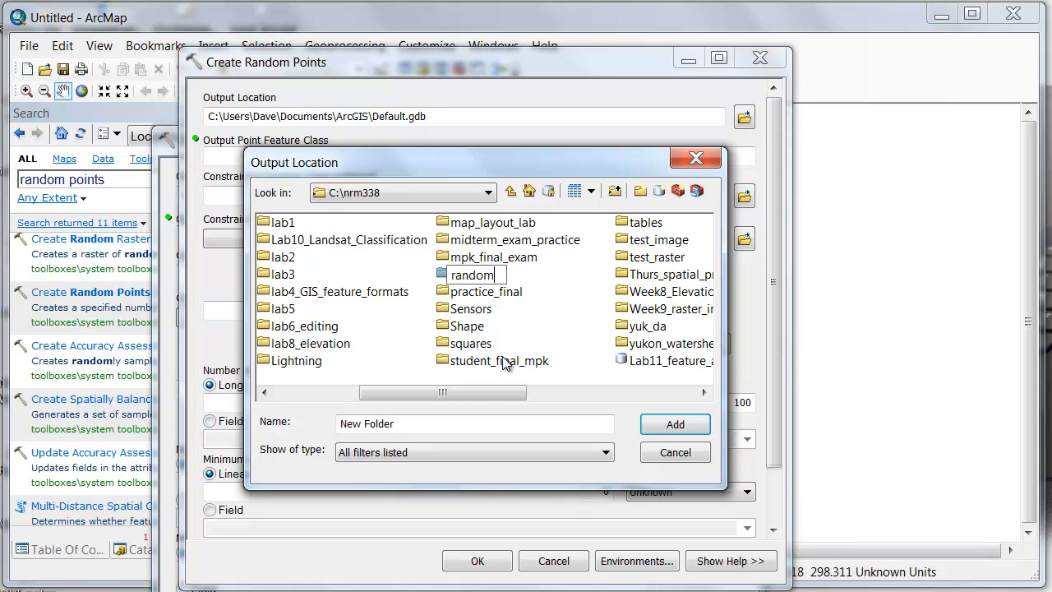
{"action": "type", "text": "_points"}
{"action": "left_click", "coordinate": [443, 272]}
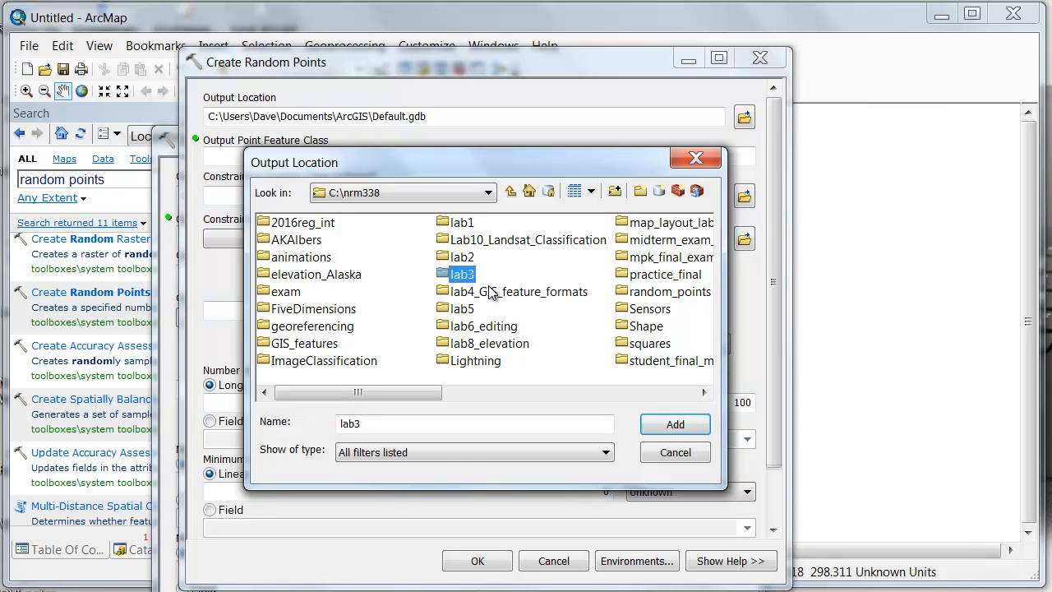
Try to add ten_random_points inside the random_points folder as the output location
{"action": "double_click", "coordinate": [649, 291]}
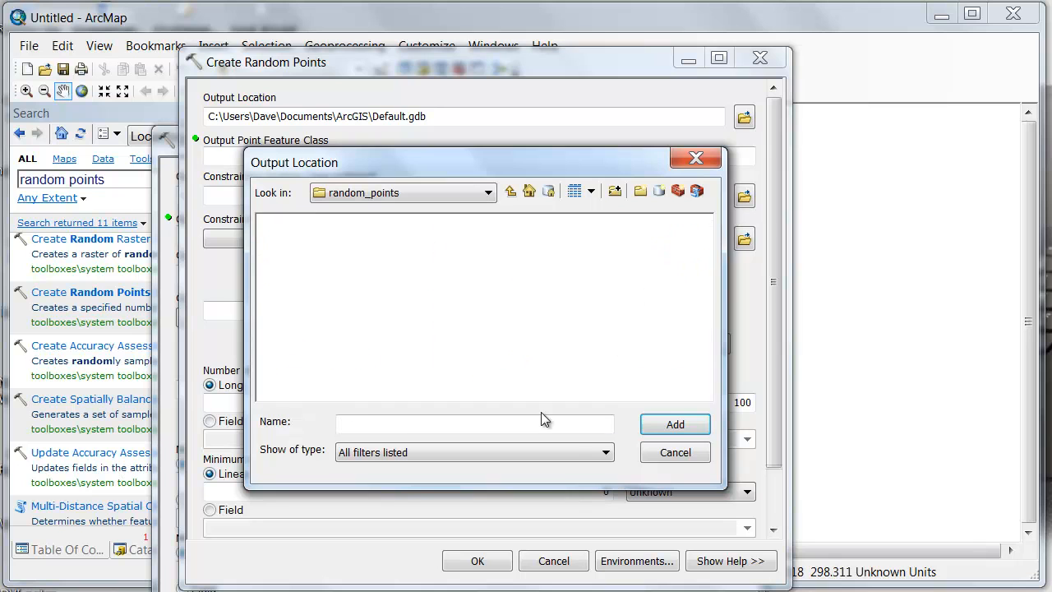
{"action": "left_click", "coordinate": [447, 425]}
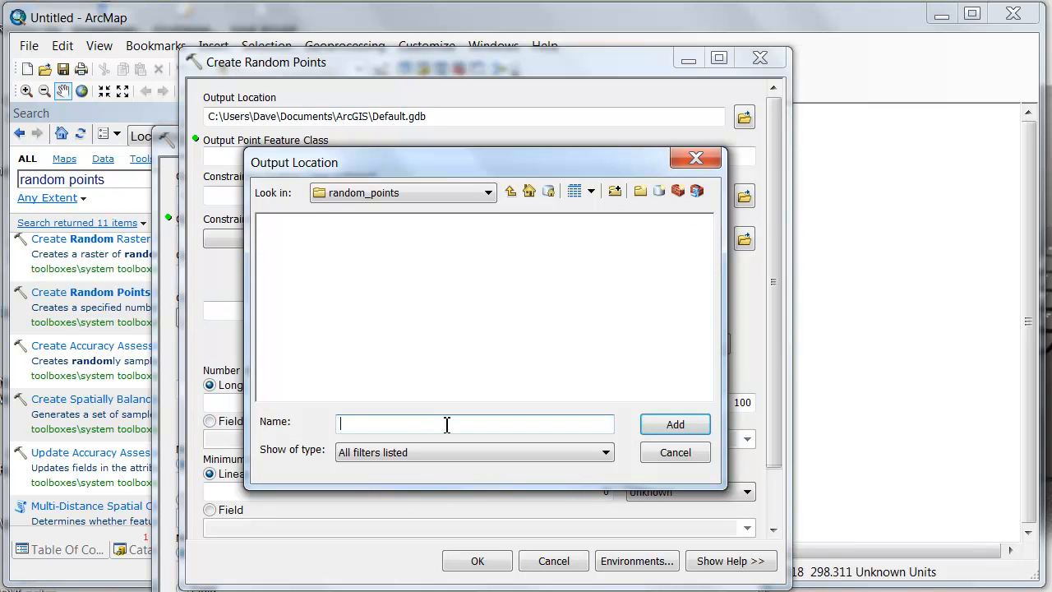
{"action": "type", "text": "ten_random_point"}
{"action": "left_click", "coordinate": [675, 424]}
{"action": "left_click", "coordinate": [776, 435]}
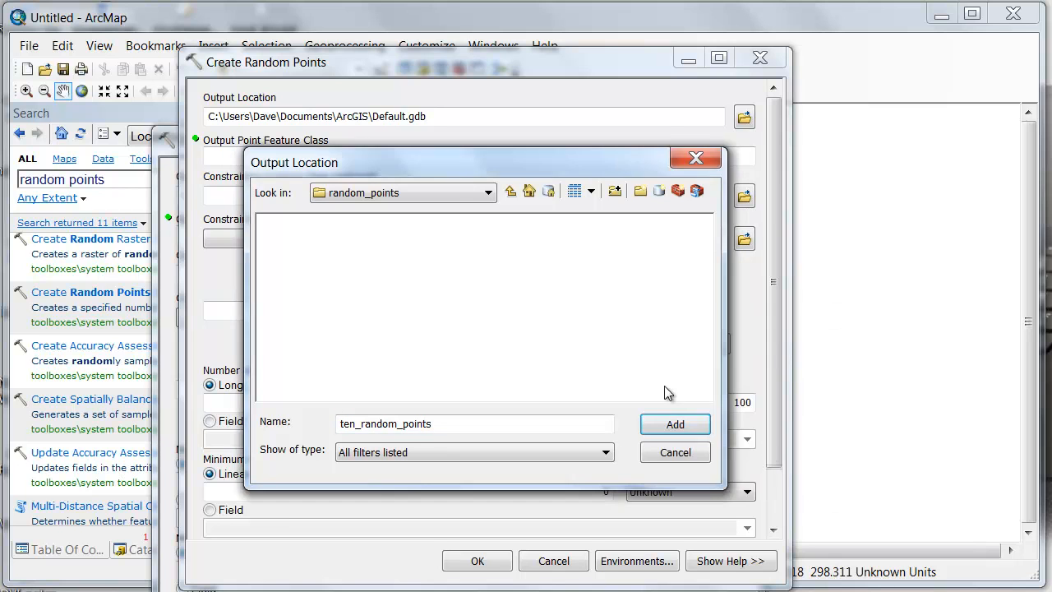
Set the output location to the folder C:\nrm338\random_points
{"action": "left_click", "coordinate": [510, 194]}
{"action": "left_click", "coordinate": [658, 292]}
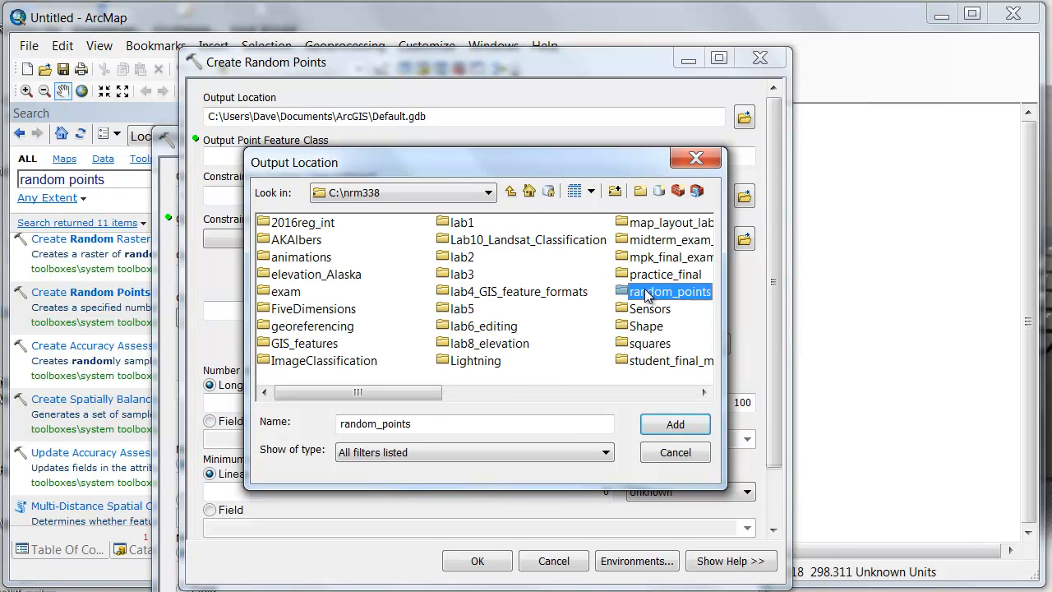
{"action": "left_click", "coordinate": [678, 452]}
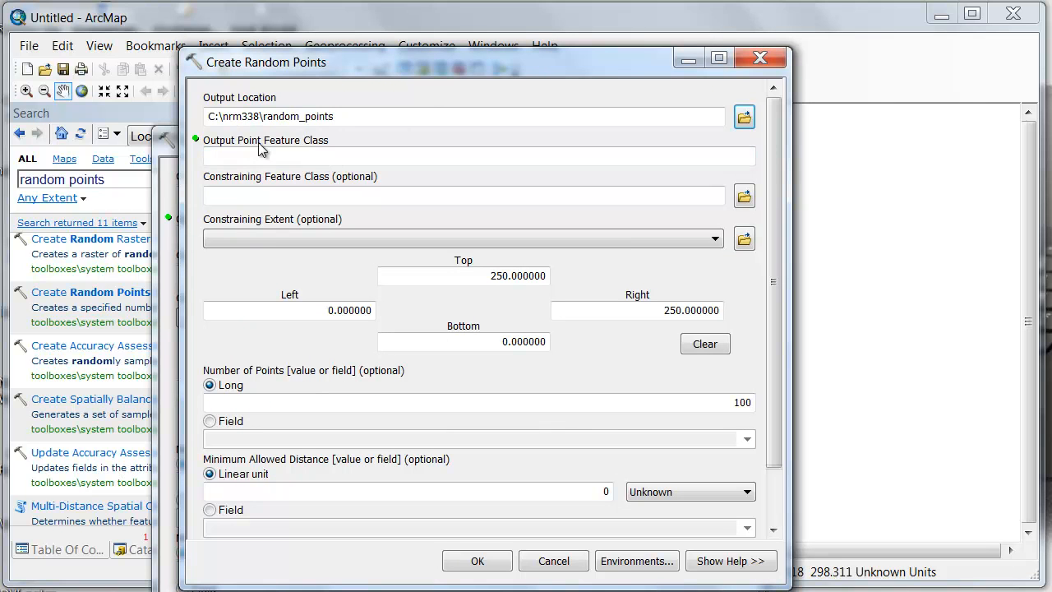
Name the output point feature class ten_random_points and set the number of points to 10
{"action": "left_click", "coordinate": [281, 156]}
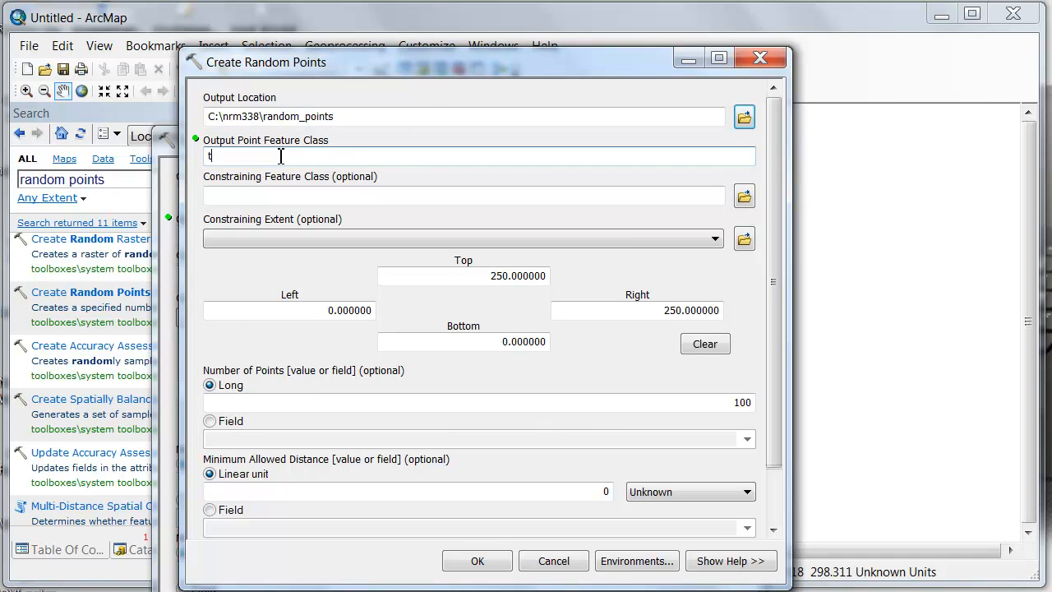
{"action": "type", "text": "ten_random_points"}
{"action": "left_click_drag", "start_coordinate": [745, 403], "coordinate": [761, 406]}
{"action": "key", "text": "BackSpace"}
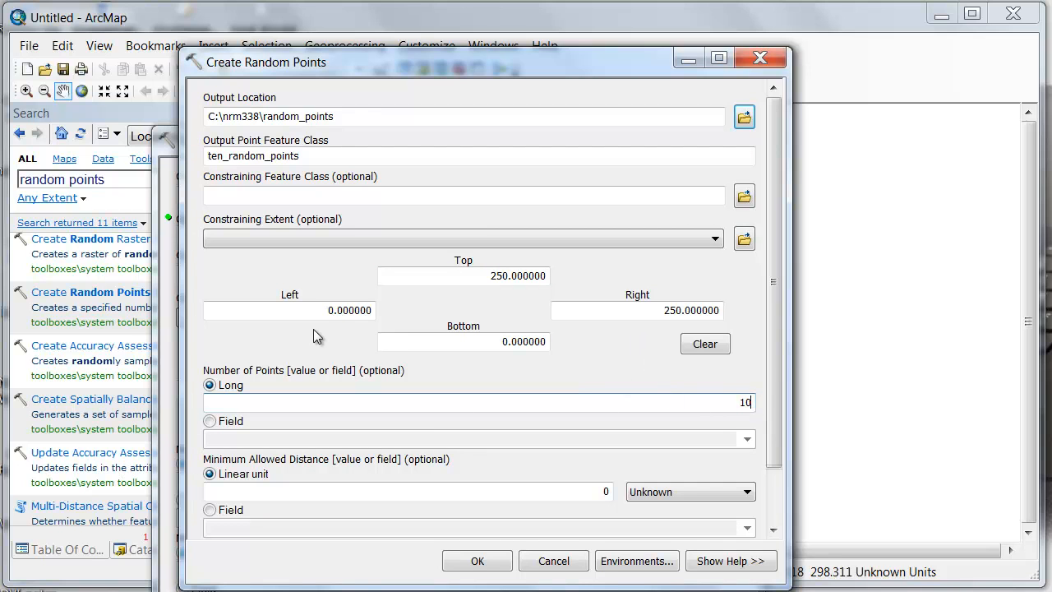
Set the right and top values of the constraining extent to 10 and run the Create Random Points tool
{"action": "left_click_drag", "start_coordinate": [638, 314], "coordinate": [765, 301]}
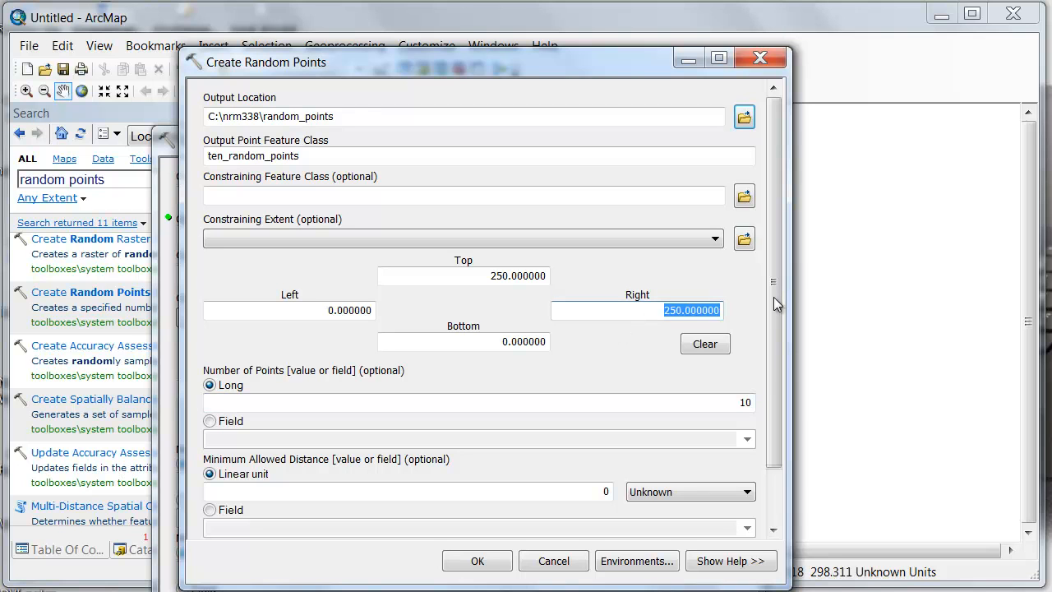
{"action": "type", "text": "10"}
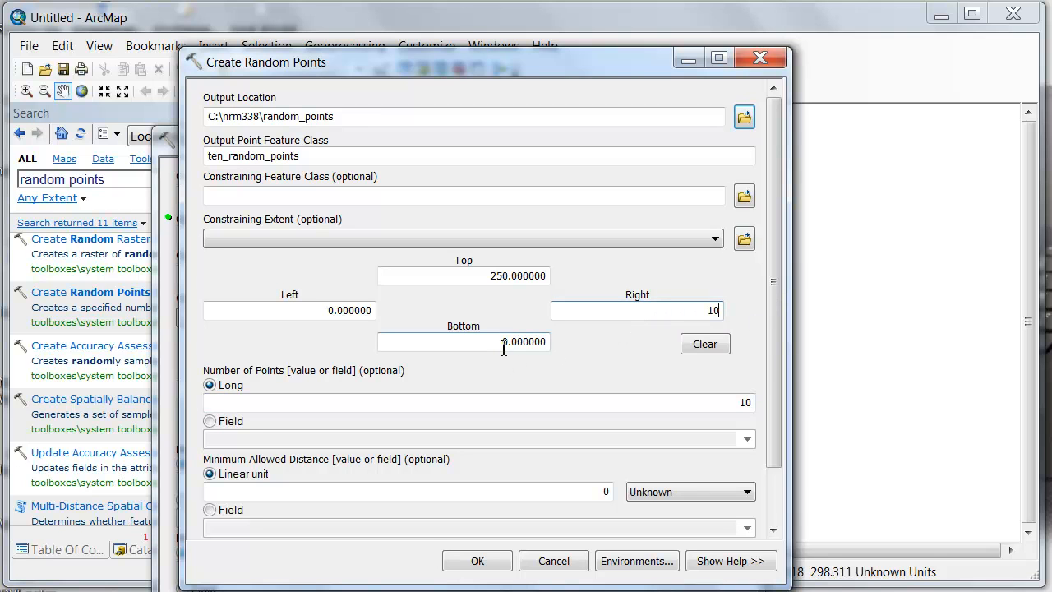
{"action": "left_click_drag", "start_coordinate": [491, 277], "coordinate": [554, 268]}
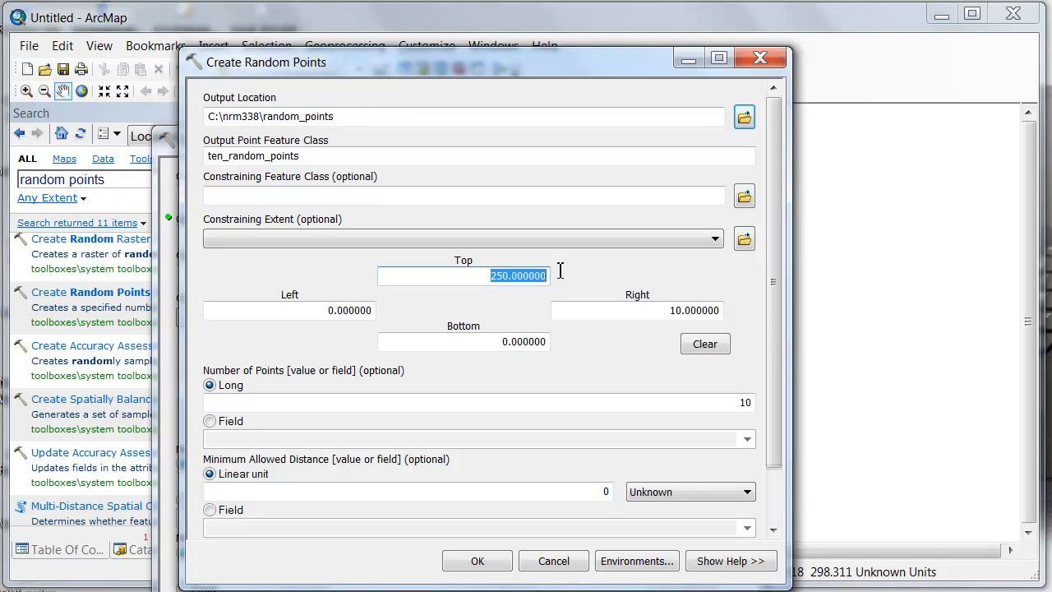
{"action": "type", "text": "10"}
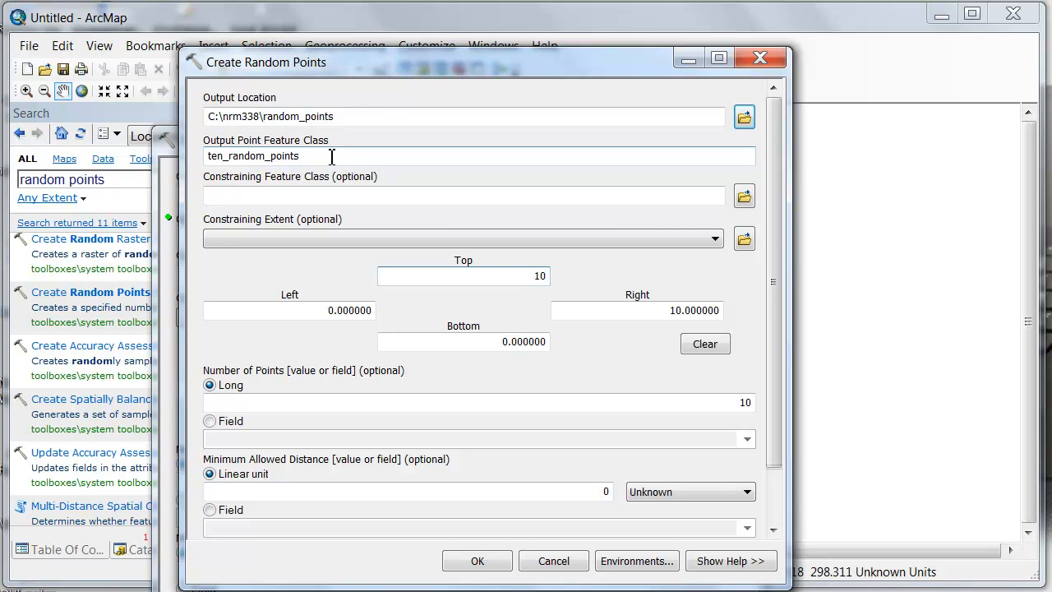
{"action": "left_click", "coordinate": [477, 561]}
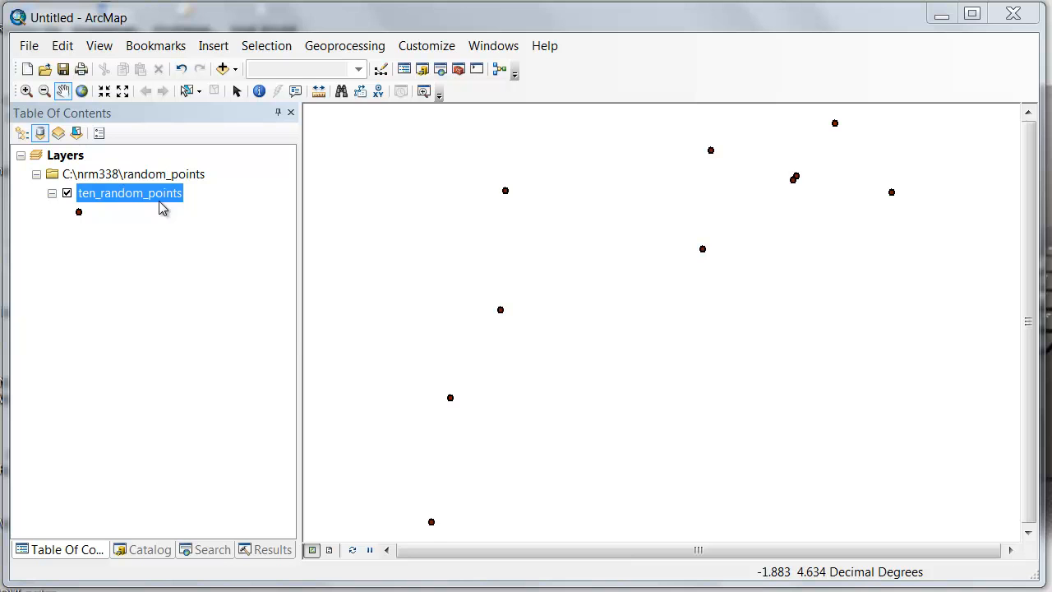
Turn off overwriting the outputs of geoprocessing operations in the Geoprocessing Options
{"action": "left_click", "coordinate": [344, 47]}
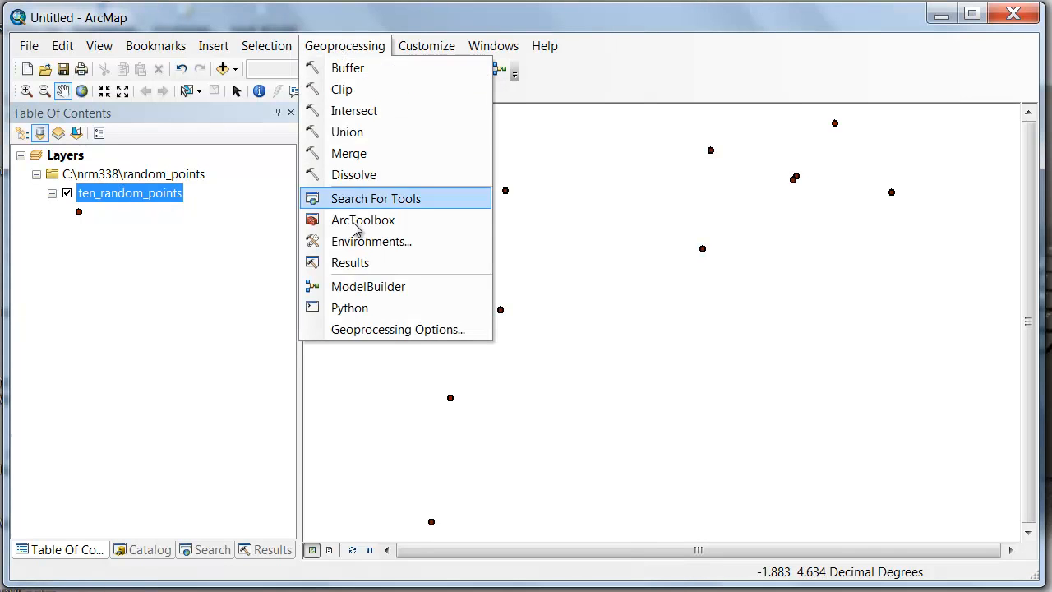
{"action": "left_click", "coordinate": [389, 330]}
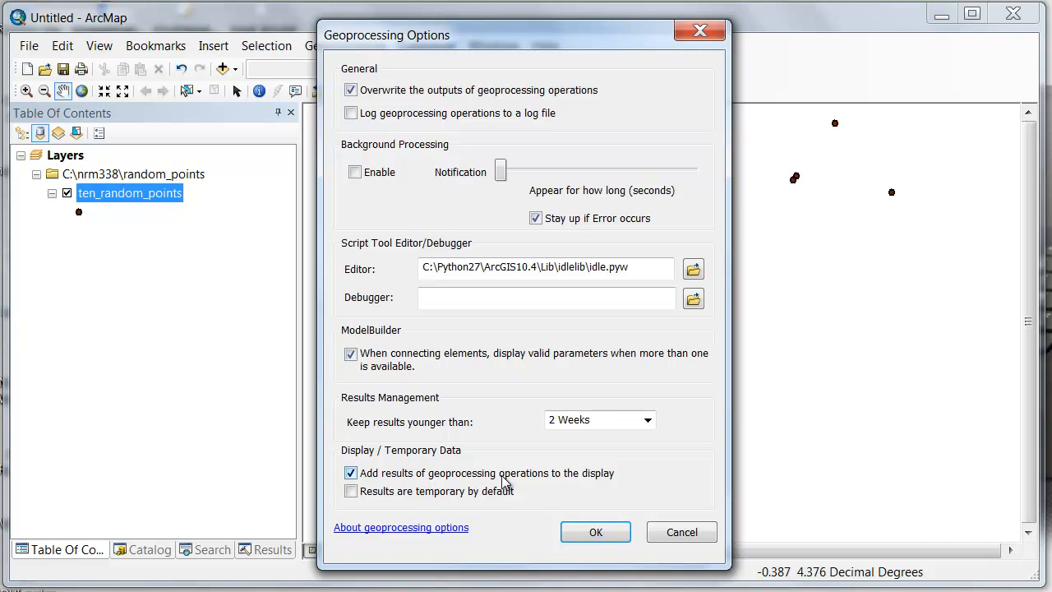
{"action": "left_click", "coordinate": [361, 92]}
{"action": "left_click", "coordinate": [593, 532]}
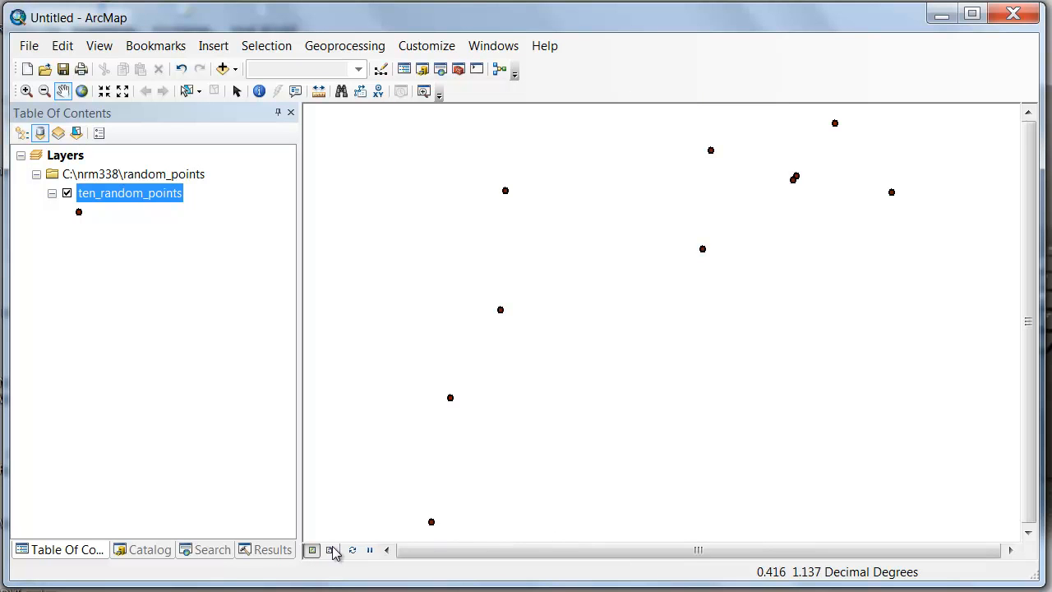
Reopen the Create Random Points run from the current session's results, check its output feature class error, and close the tool
{"action": "left_click", "coordinate": [271, 548]}
{"action": "left_click", "coordinate": [21, 132]}
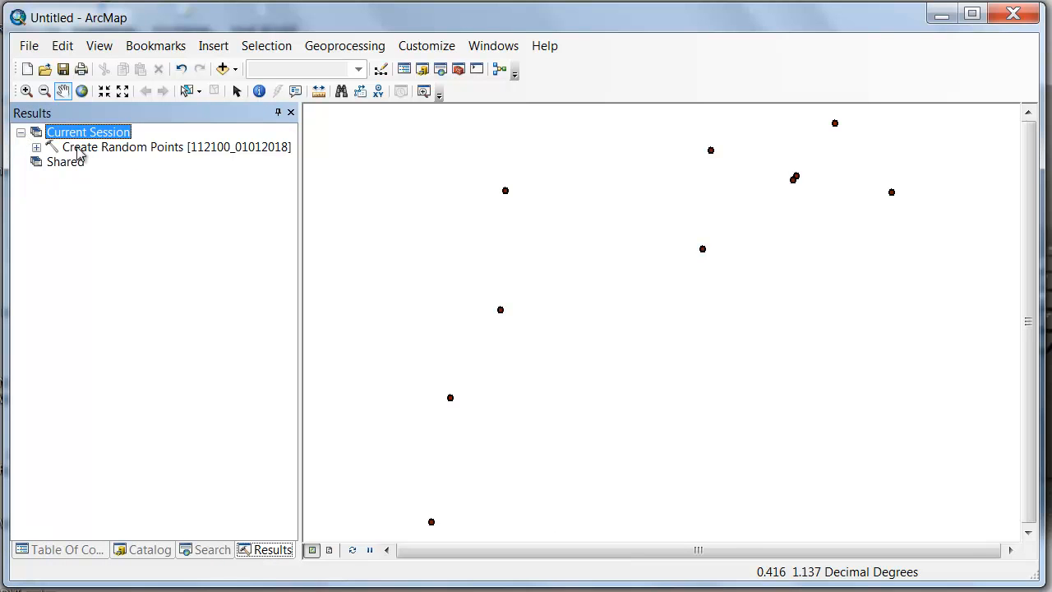
{"action": "double_click", "coordinate": [117, 150]}
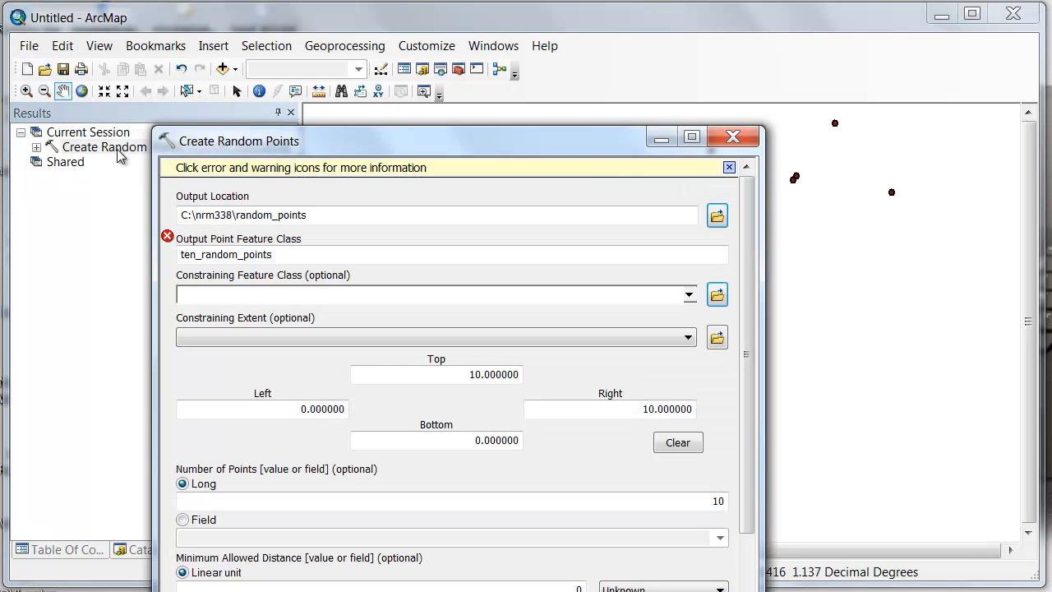
{"action": "mouse_move", "coordinate": [169, 238]}
{"action": "left_click", "coordinate": [733, 137]}
Turn on overwriting the outputs of geoprocessing operations in the Geoprocessing Options
{"action": "left_click", "coordinate": [355, 47]}
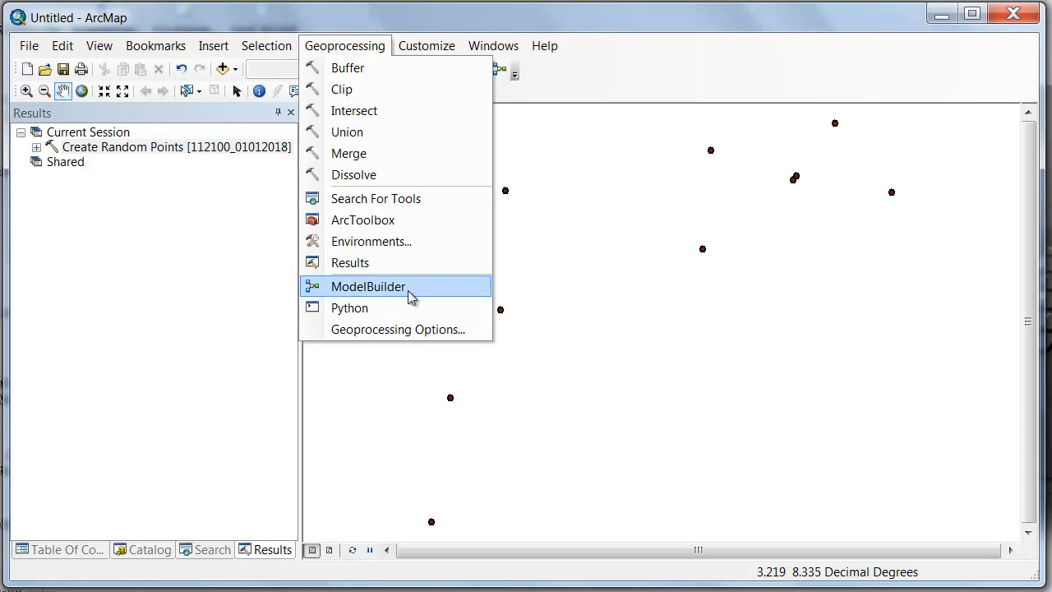
{"action": "left_click", "coordinate": [415, 332]}
{"action": "left_click", "coordinate": [350, 90]}
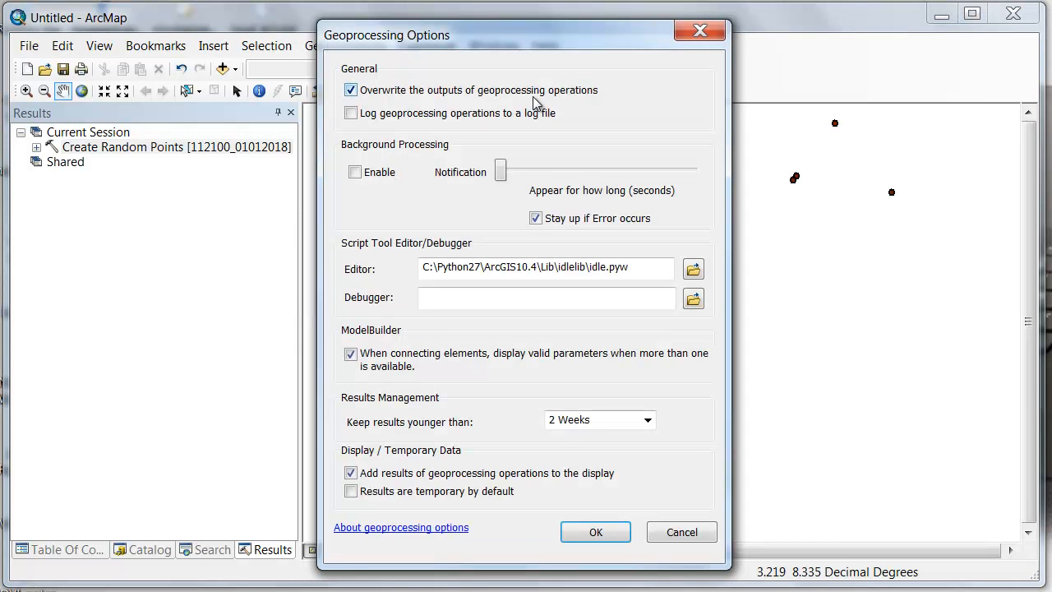
{"action": "left_click", "coordinate": [598, 532]}
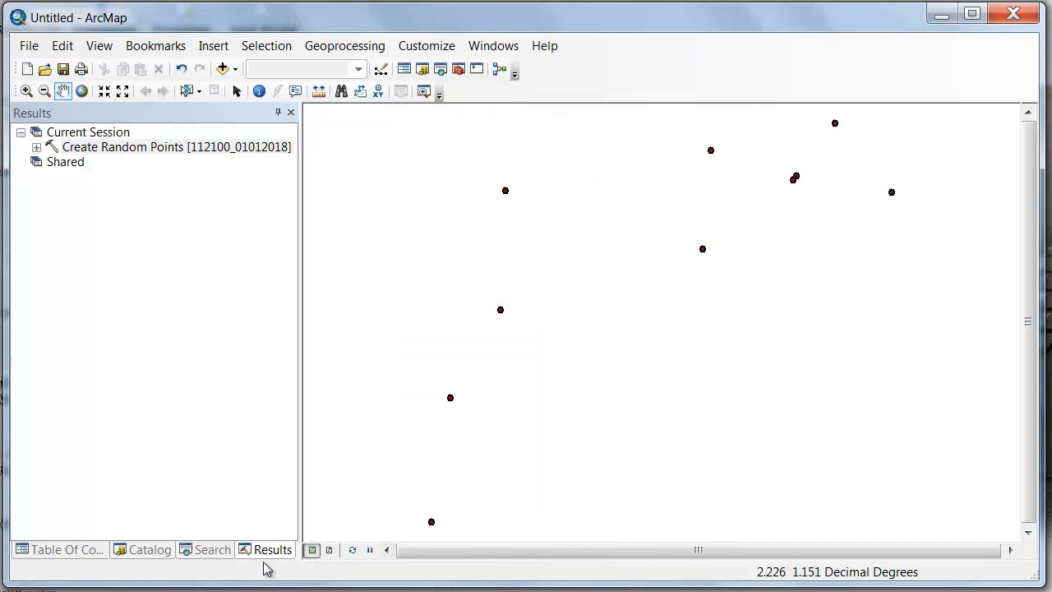
Rerun the Create Random Points result with the right and top extent values set to 100, keeping the output name ten_random_points
{"action": "double_click", "coordinate": [121, 152]}
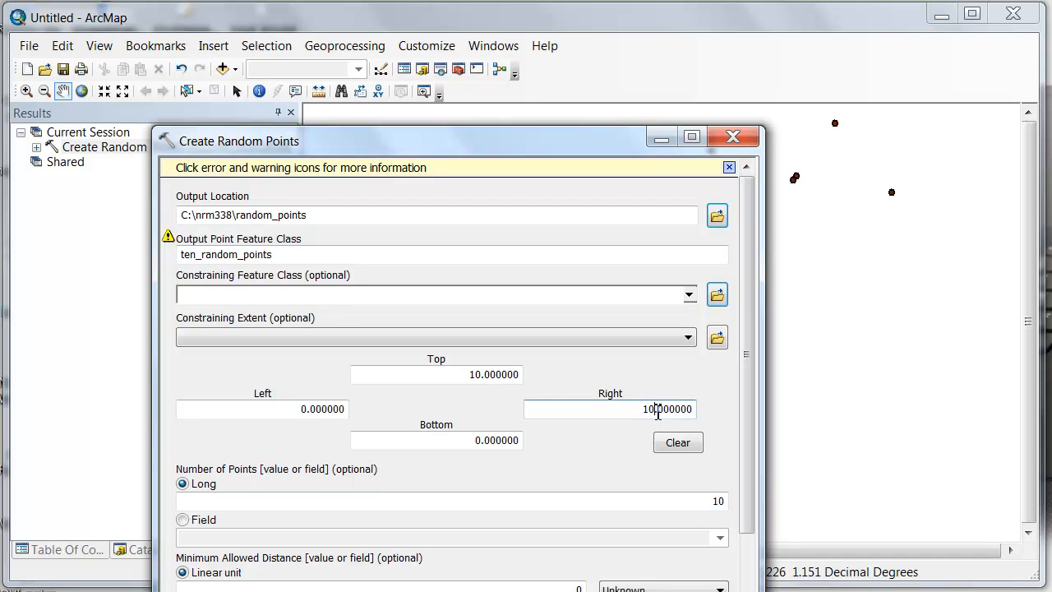
{"action": "type", "text": "0"}
{"action": "left_click", "coordinate": [482, 375]}
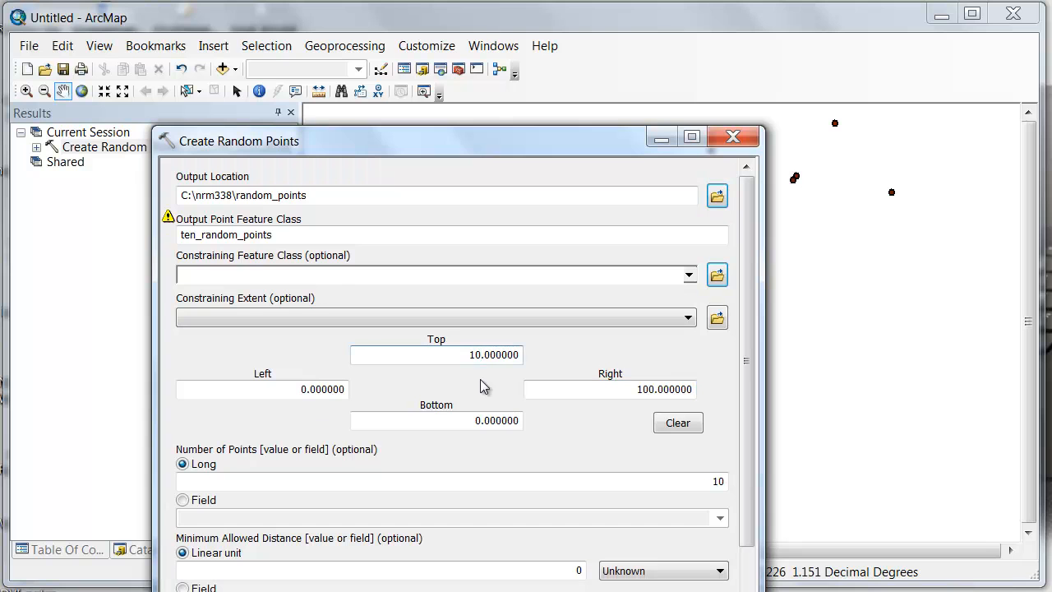
{"action": "left_click", "coordinate": [277, 241]}
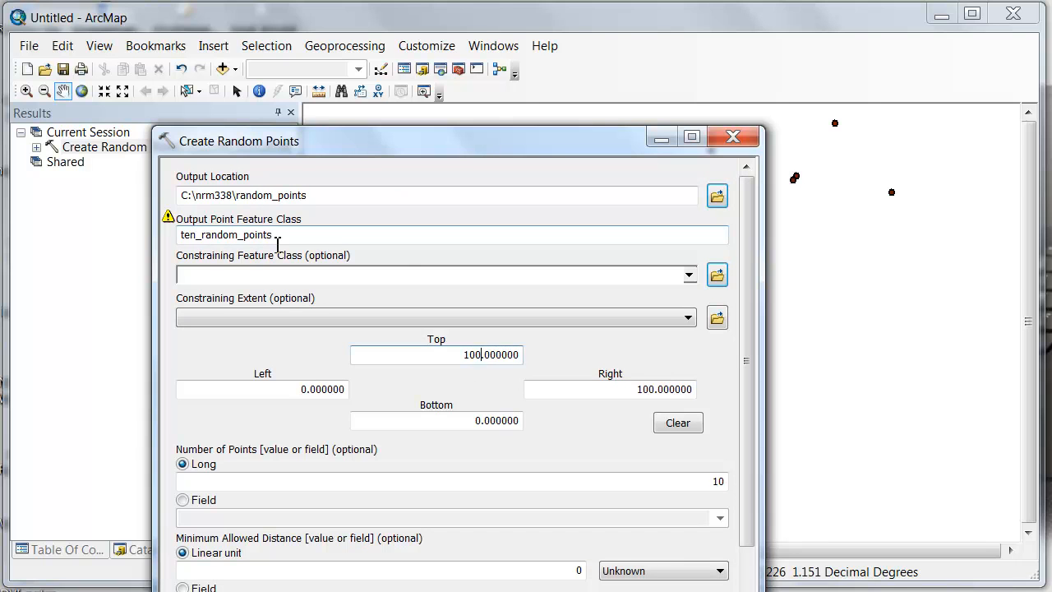
{"action": "left_click", "coordinate": [485, 354]}
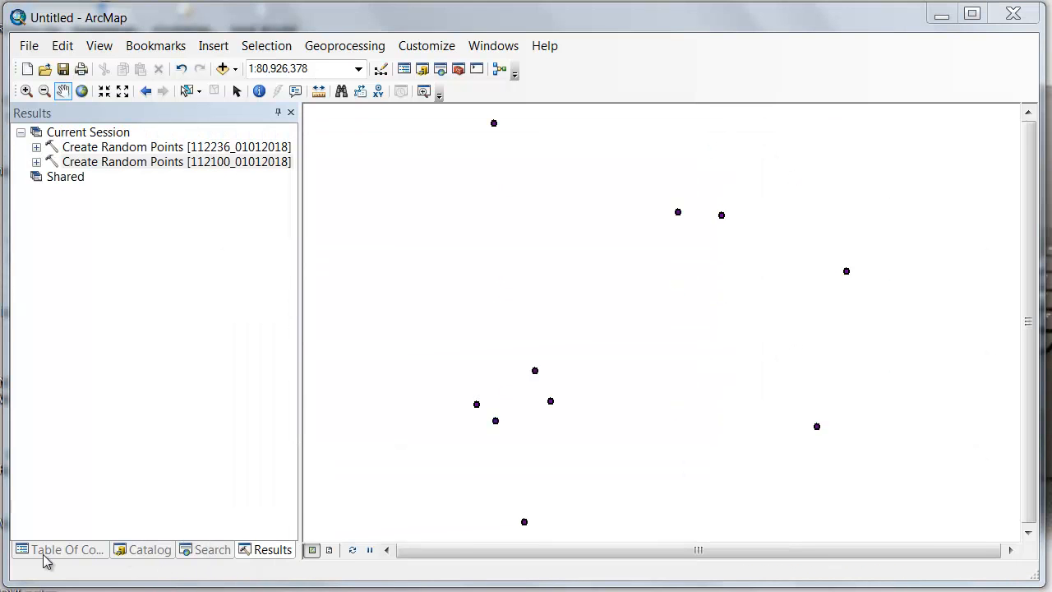
Examine the extent and data source in the ten_random_points layer's properties, then close them without changes
{"action": "left_click", "coordinate": [46, 554]}
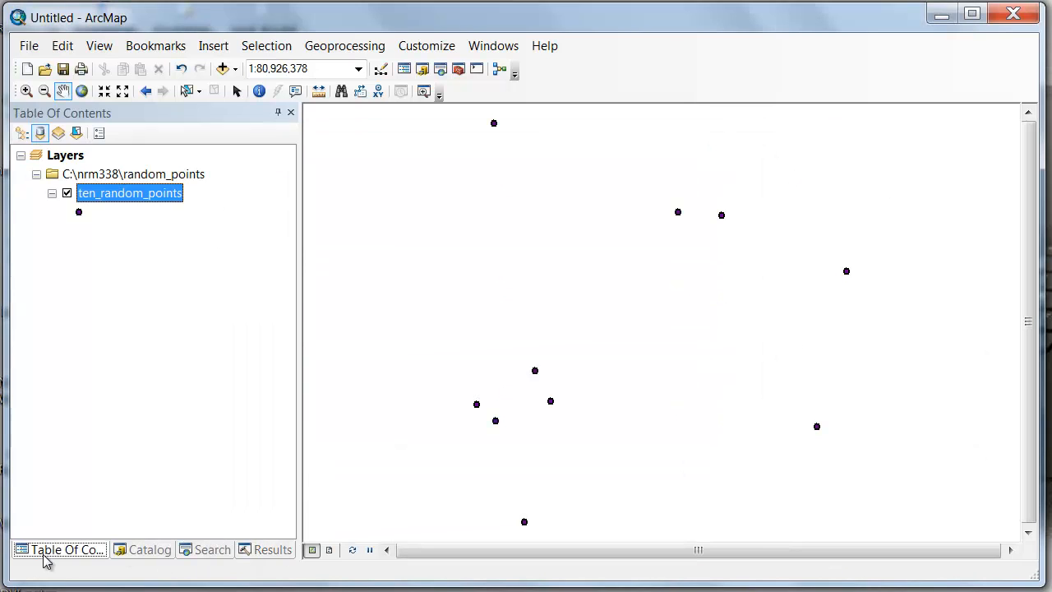
{"action": "right_click", "coordinate": [112, 202]}
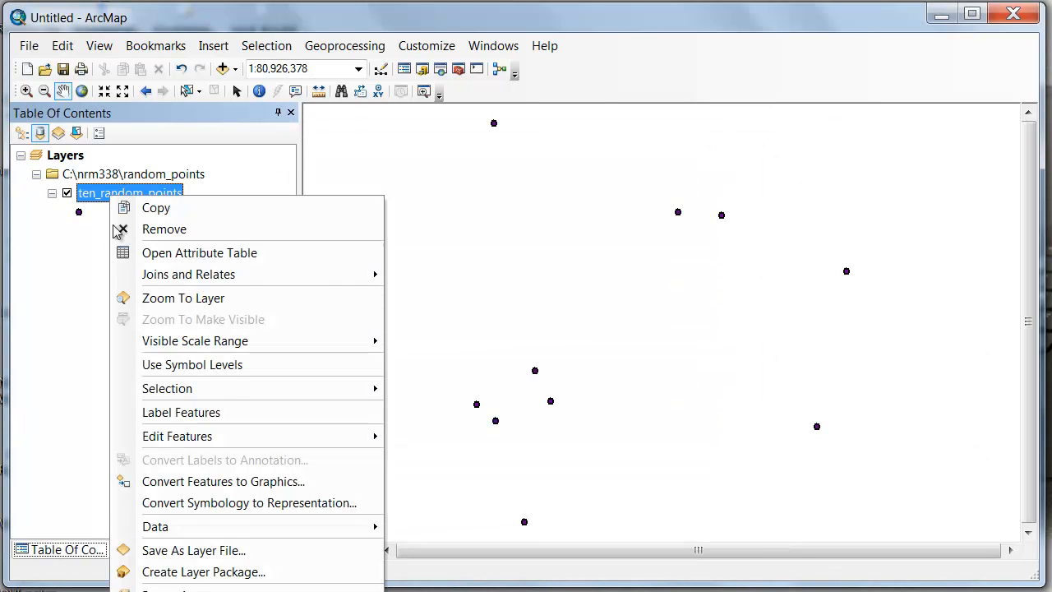
{"action": "left_click", "coordinate": [204, 587]}
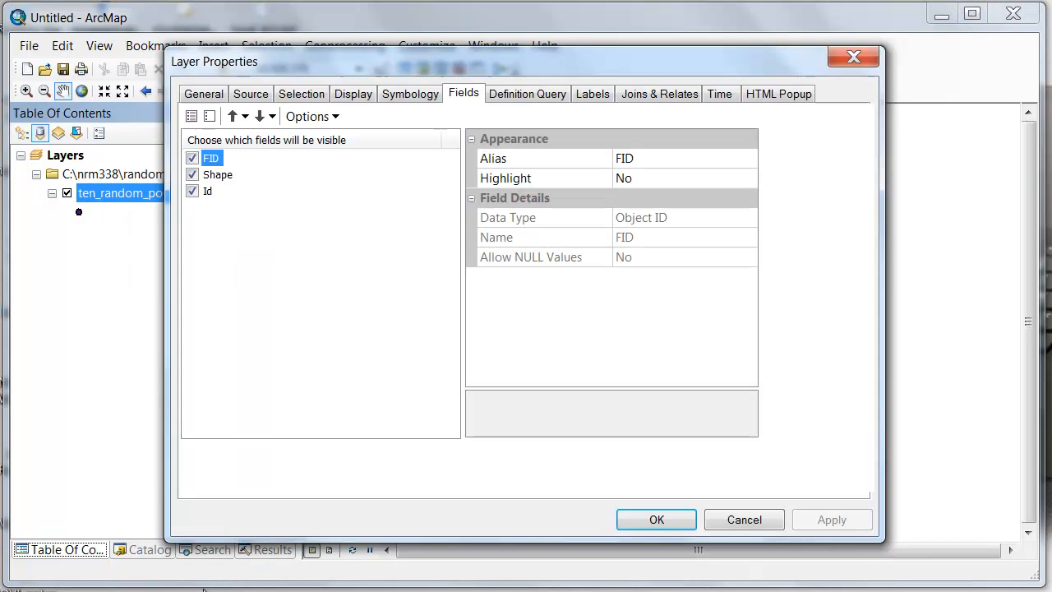
{"action": "left_click", "coordinate": [251, 96]}
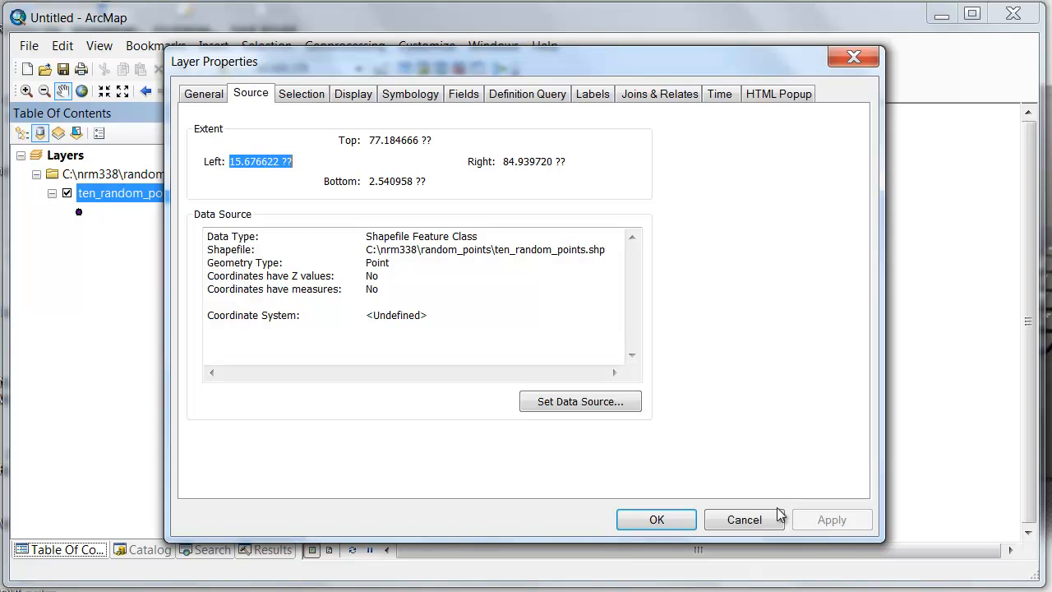
{"action": "left_click", "coordinate": [747, 519]}
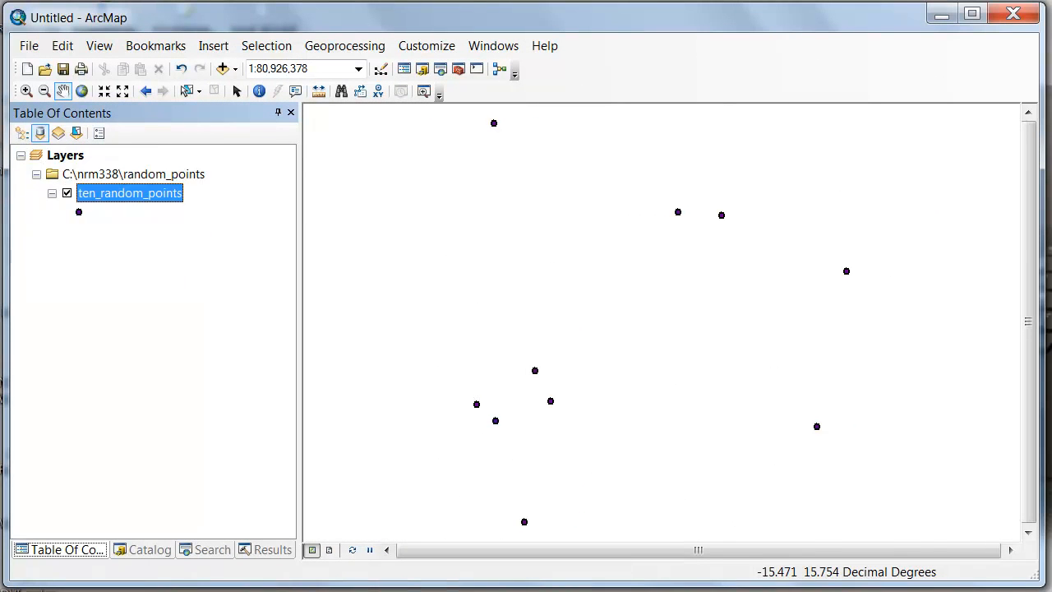
Compare the layer listings by drawing order, source, visibility and selection, ending with the list by drawing order
{"action": "left_click", "coordinate": [21, 134]}
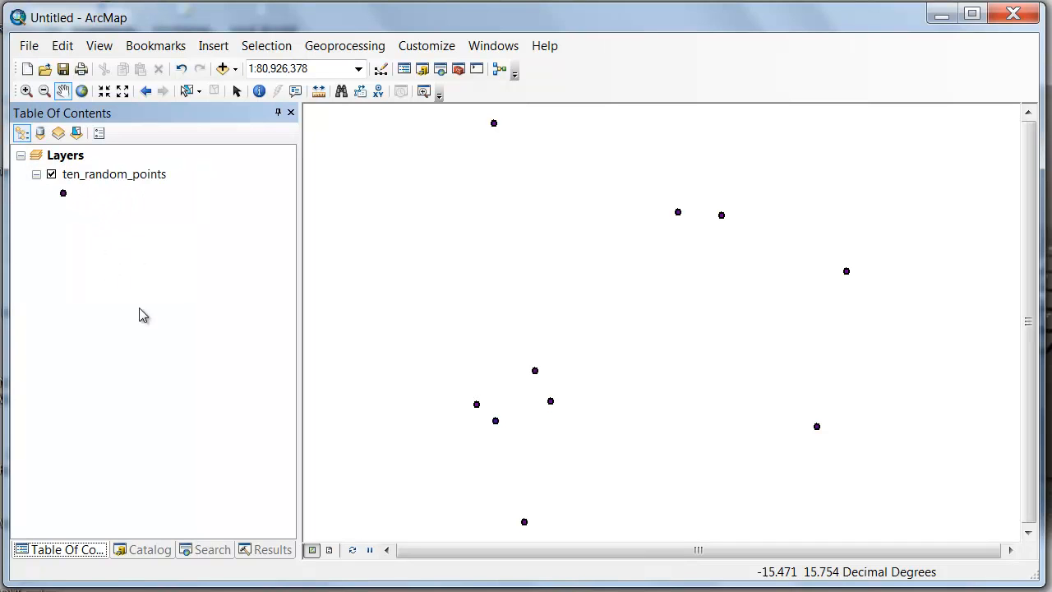
{"action": "left_click", "coordinate": [40, 133]}
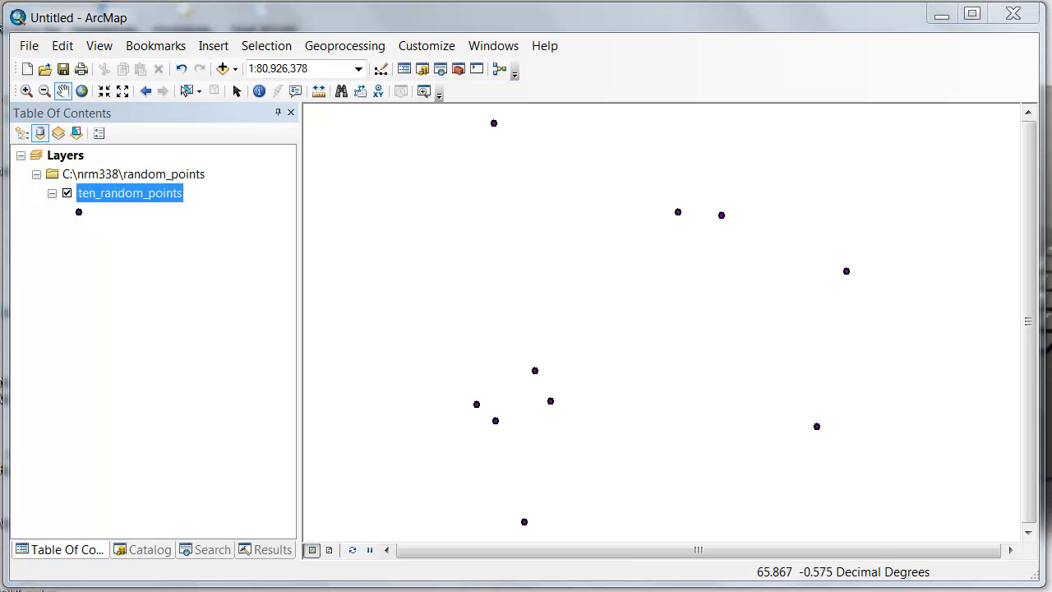
{"action": "left_click", "coordinate": [77, 134]}
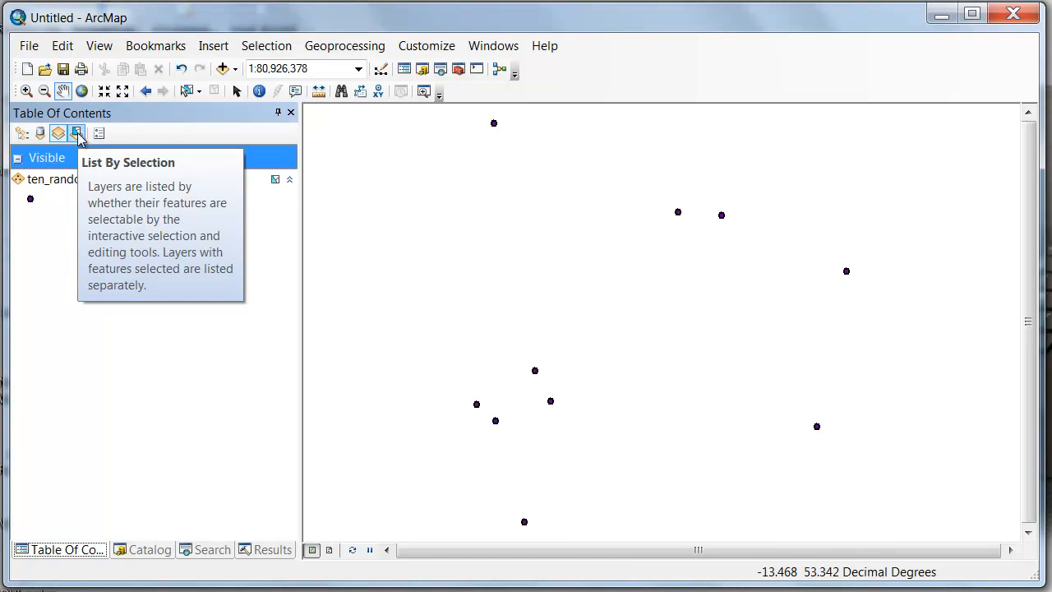
{"action": "left_click", "coordinate": [77, 134]}
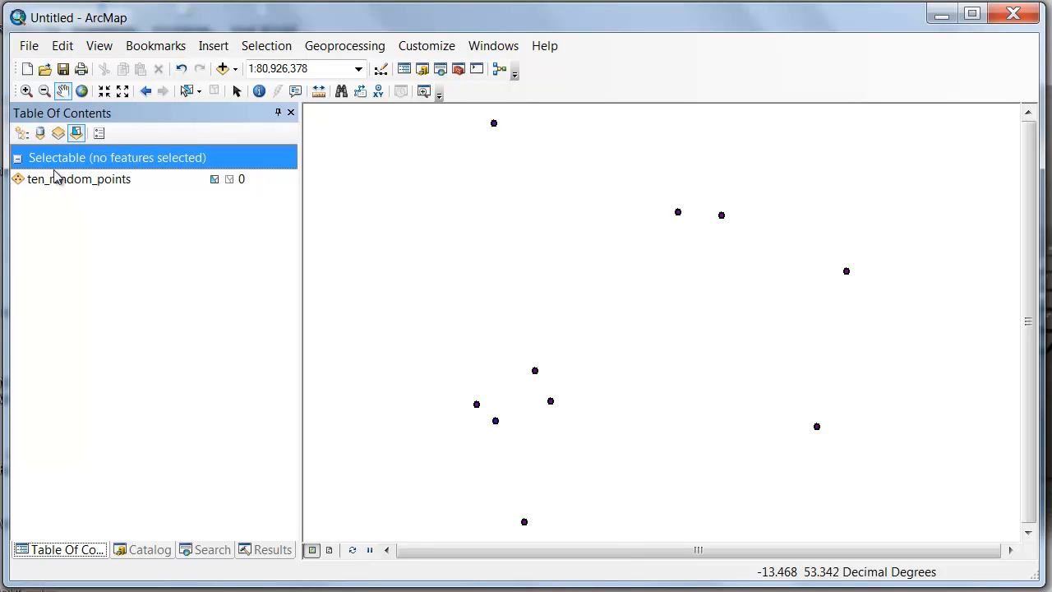
{"action": "left_click", "coordinate": [22, 134]}
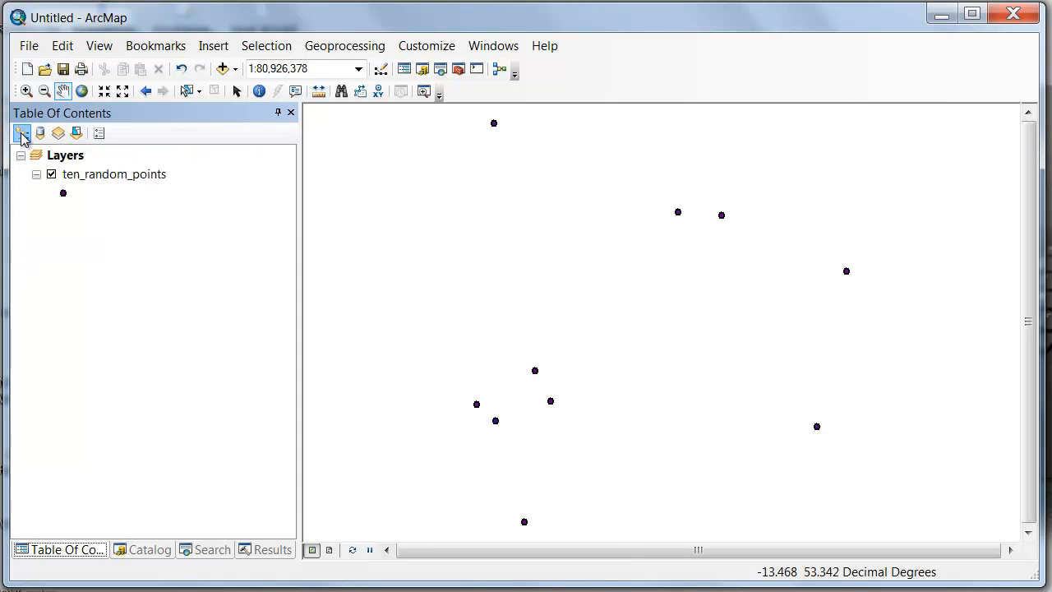
Rerun the earliest Create Random Points result with ten_random_points2 as the output feature class and show the layer list
{"action": "left_click", "coordinate": [257, 549]}
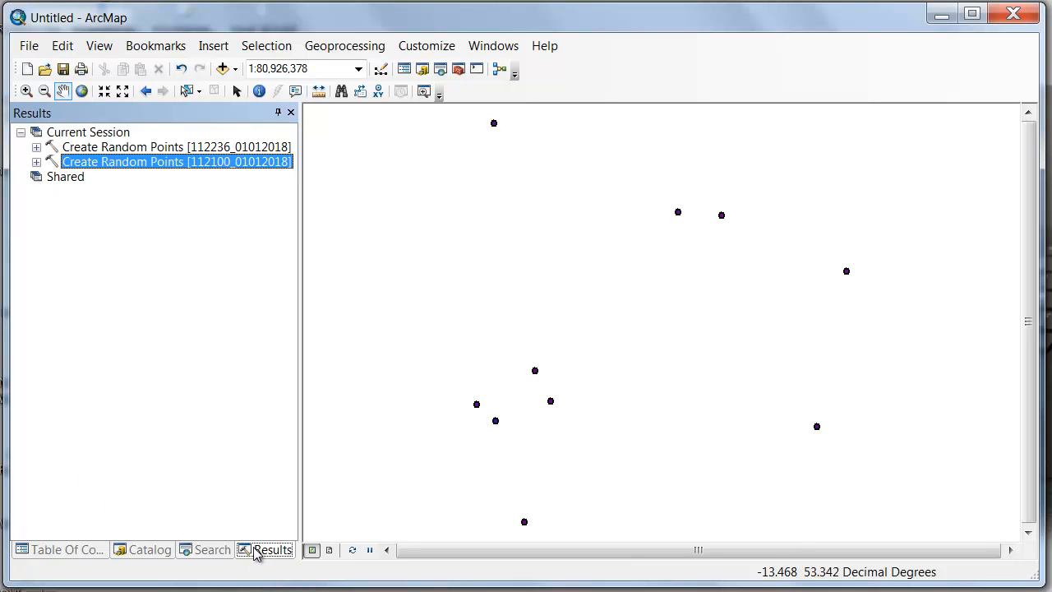
{"action": "double_click", "coordinate": [113, 167]}
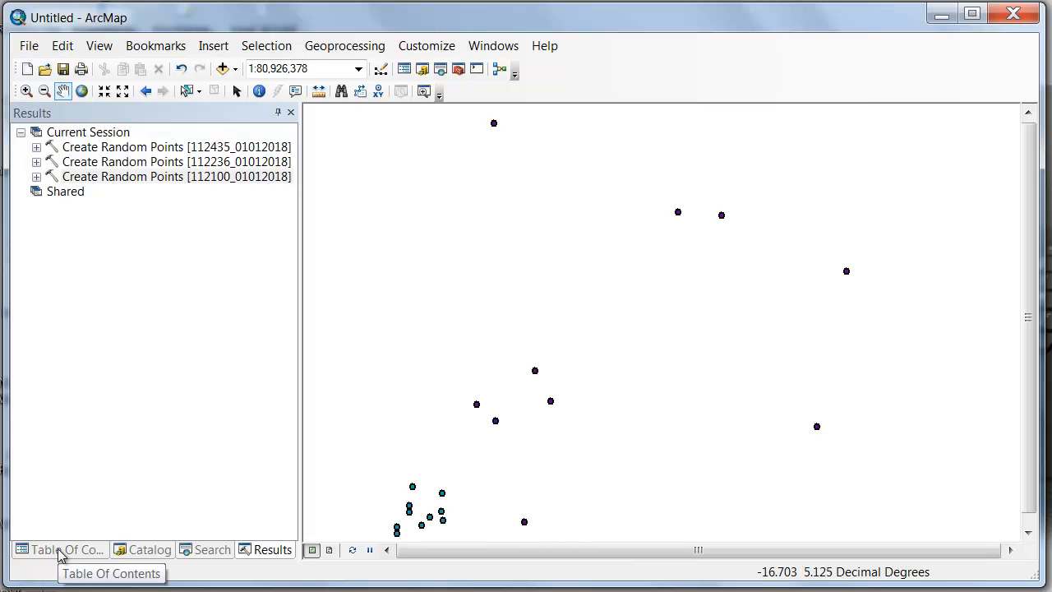
{"action": "left_click", "coordinate": [59, 555]}
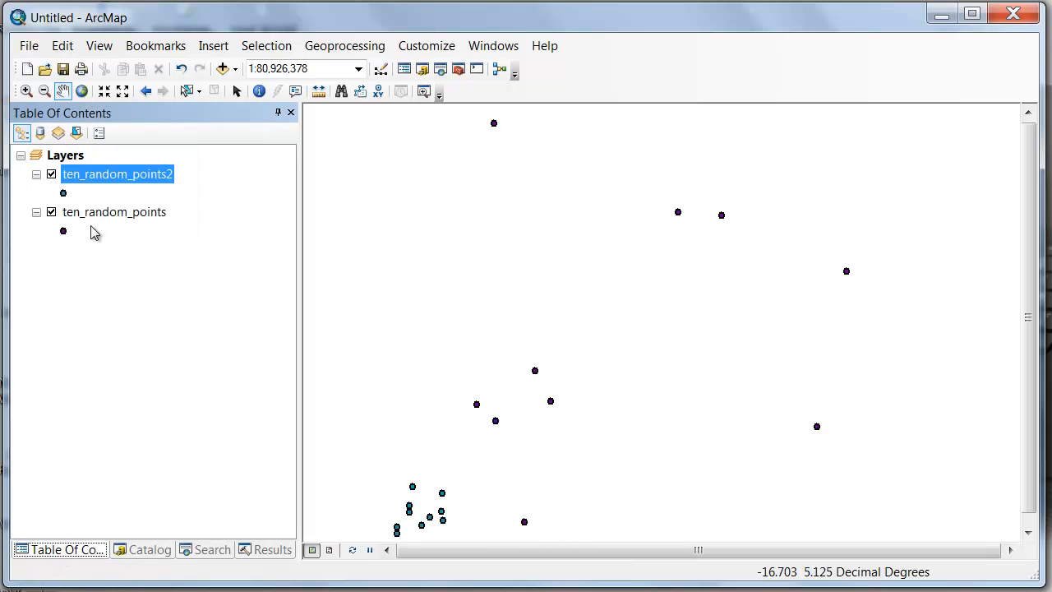
Symbolize the ten_random_points2 layer with the green Circle 2 symbol at size 10
{"action": "left_click", "coordinate": [65, 193]}
{"action": "left_click", "coordinate": [621, 201]}
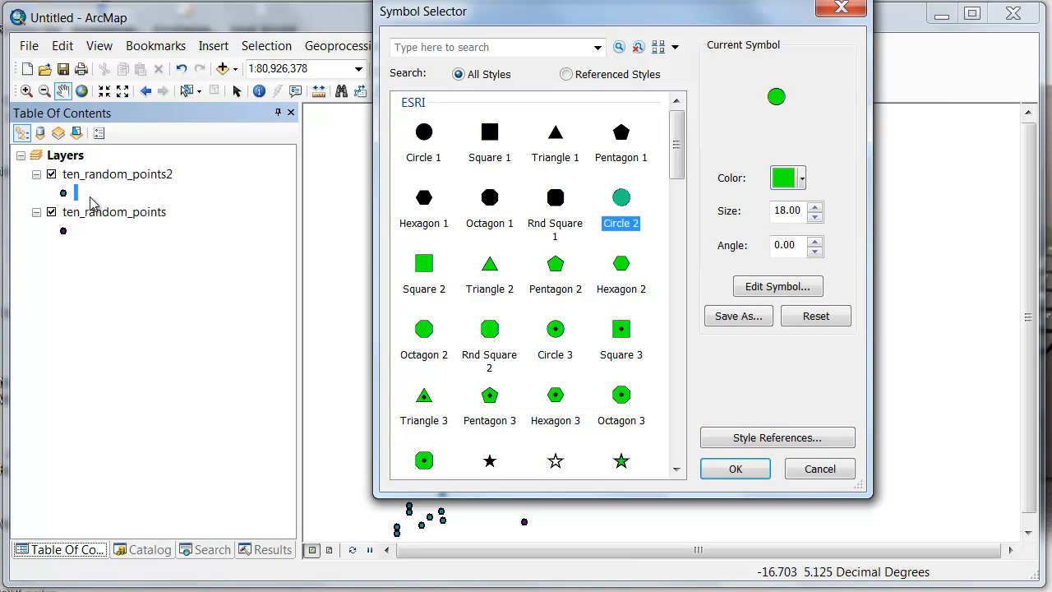
{"action": "left_click", "coordinate": [814, 217]}
{"action": "left_click", "coordinate": [814, 217]}
{"action": "left_click", "coordinate": [814, 217]}
{"action": "left_click", "coordinate": [815, 217]}
{"action": "left_click", "coordinate": [815, 217]}
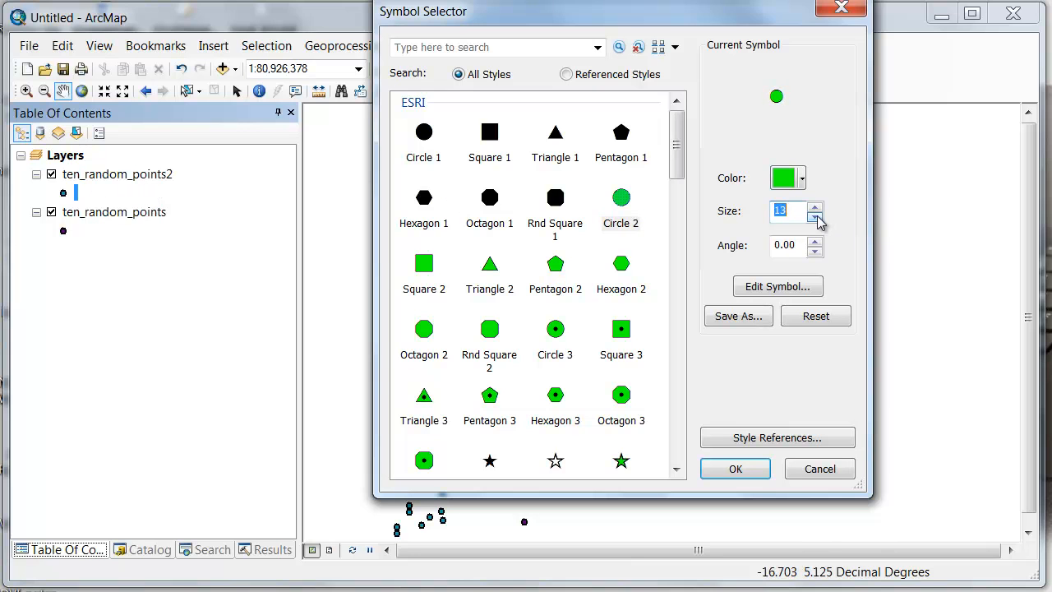
{"action": "left_click", "coordinate": [814, 217]}
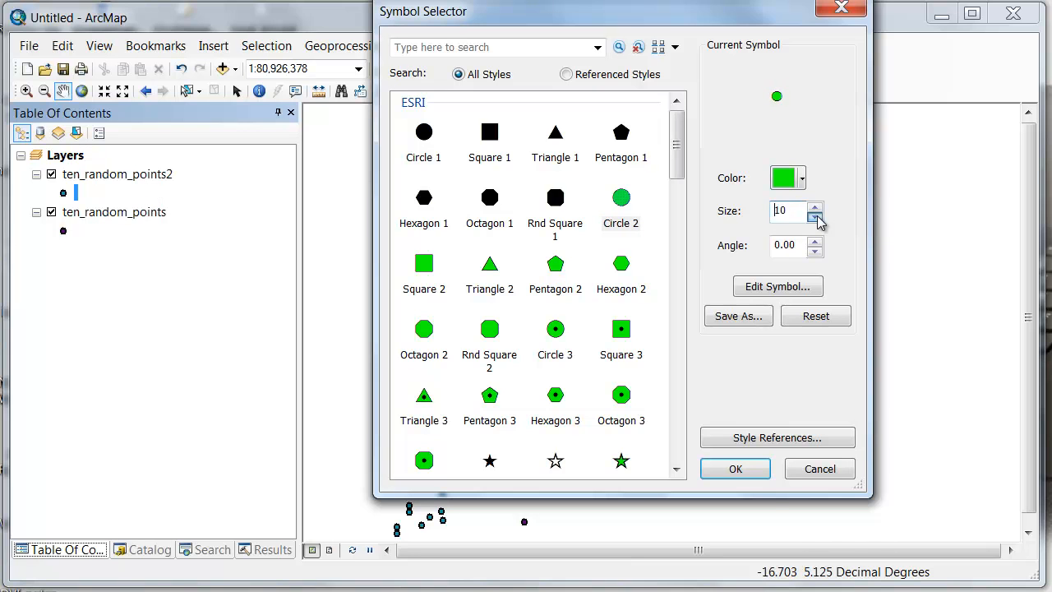
{"action": "left_click", "coordinate": [735, 469]}
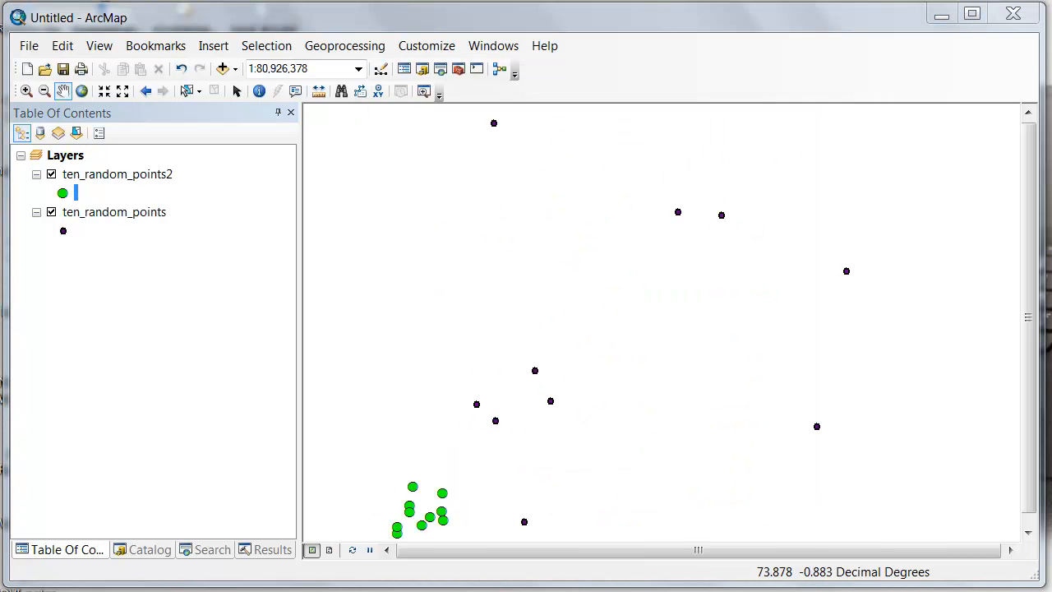
Rerun the latest Create Random Points result with ten_random_points3 as the output feature class and show the layer list
{"action": "left_click", "coordinate": [264, 549]}
{"action": "double_click", "coordinate": [105, 148]}
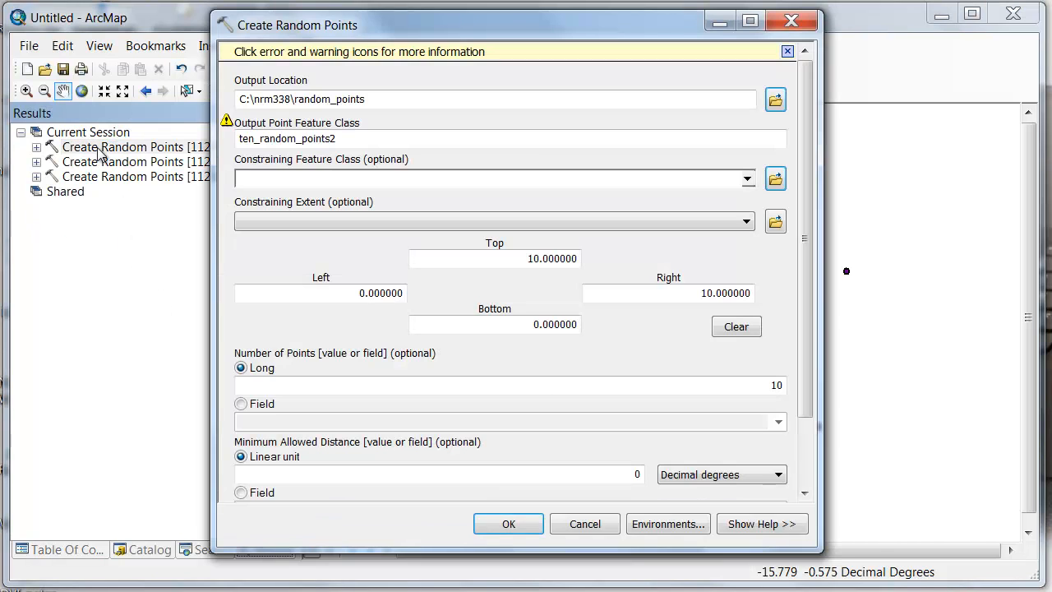
{"action": "left_click", "coordinate": [351, 137]}
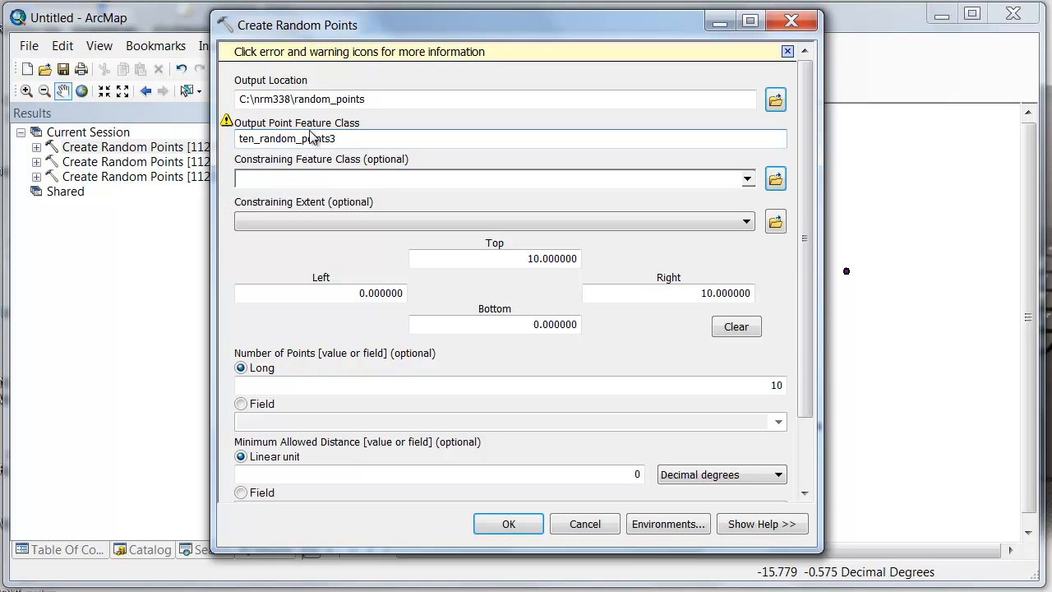
{"action": "left_click", "coordinate": [509, 524]}
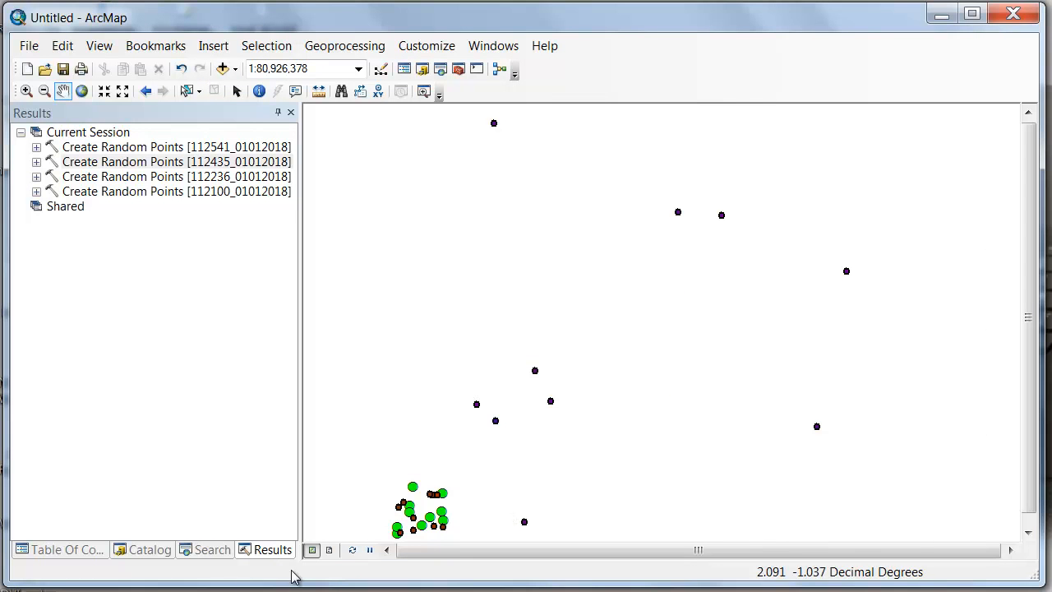
{"action": "left_click", "coordinate": [55, 550]}
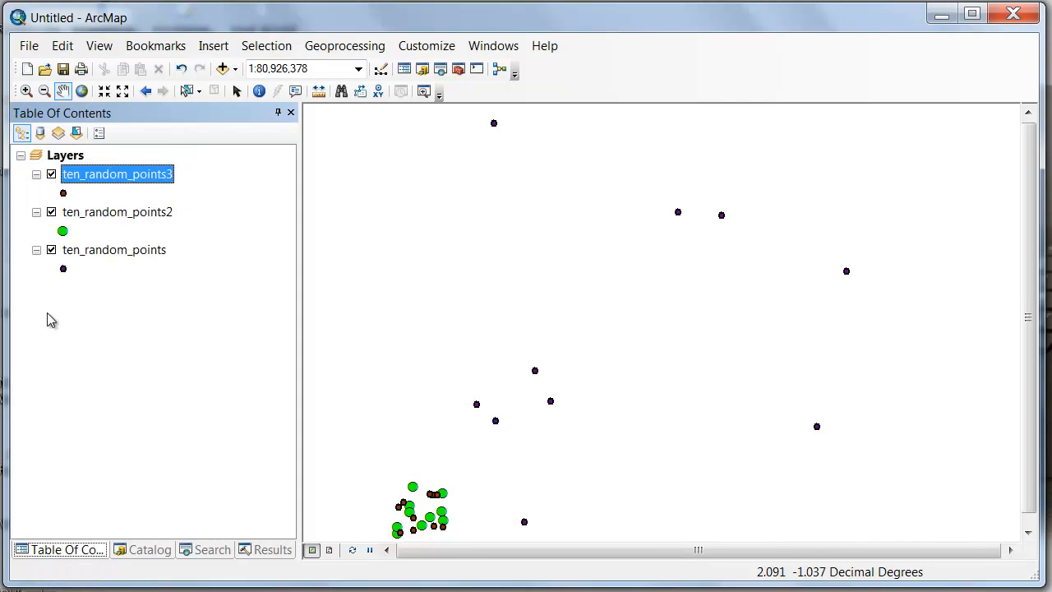
Symbolize the ten_random_points3 layer with the Triangle 1 symbol at size 10 in red
{"action": "left_click", "coordinate": [64, 194]}
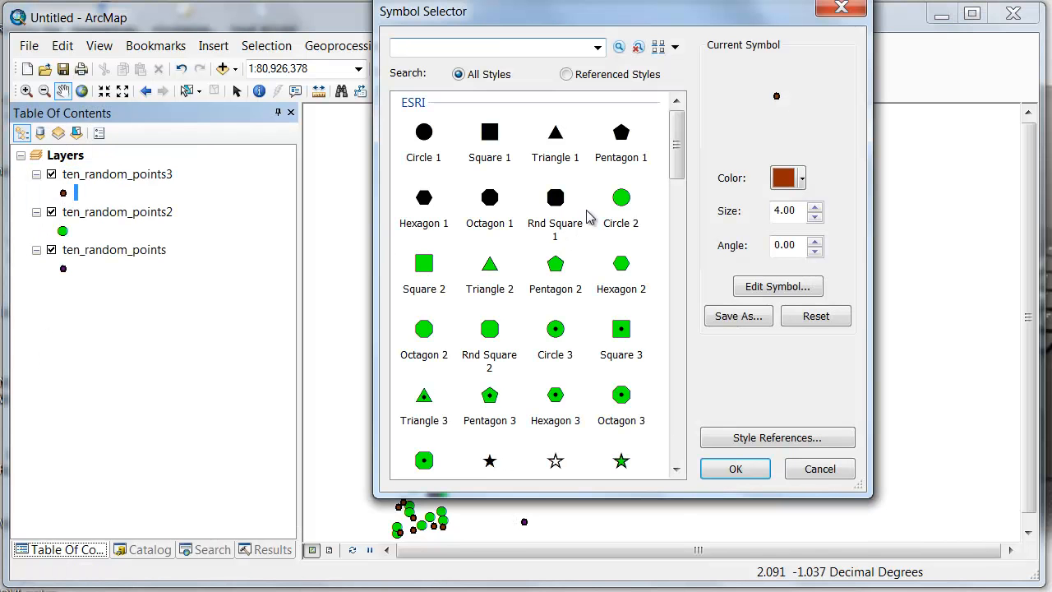
{"action": "left_click", "coordinate": [557, 135]}
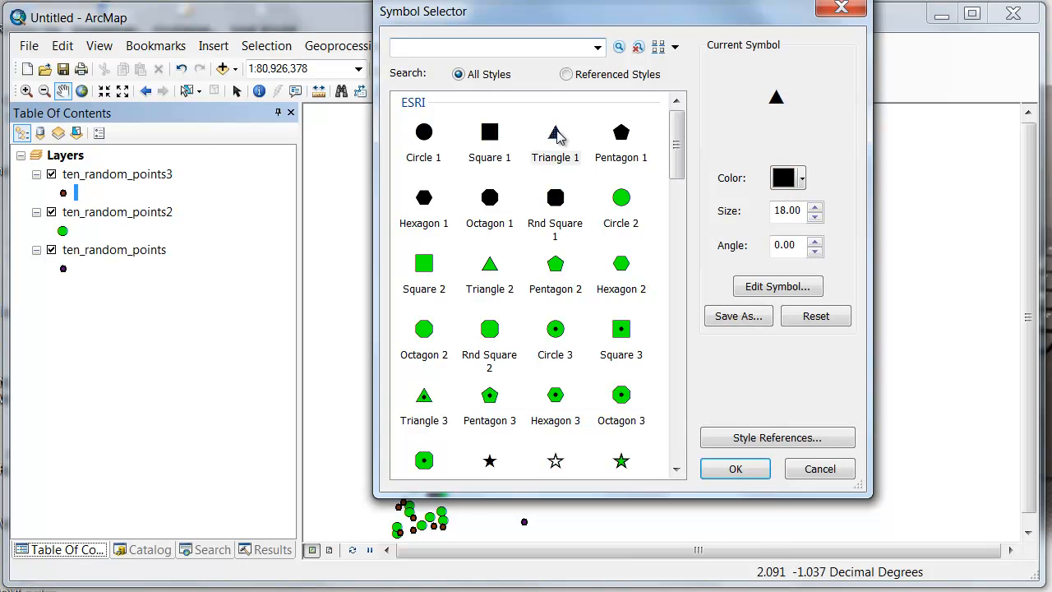
{"action": "left_click", "coordinate": [814, 206]}
{"action": "left_click", "coordinate": [815, 207]}
{"action": "left_click", "coordinate": [815, 207]}
{"action": "left_click", "coordinate": [815, 207]}
{"action": "left_click", "coordinate": [814, 218]}
{"action": "left_click", "coordinate": [814, 217]}
{"action": "left_click", "coordinate": [815, 217]}
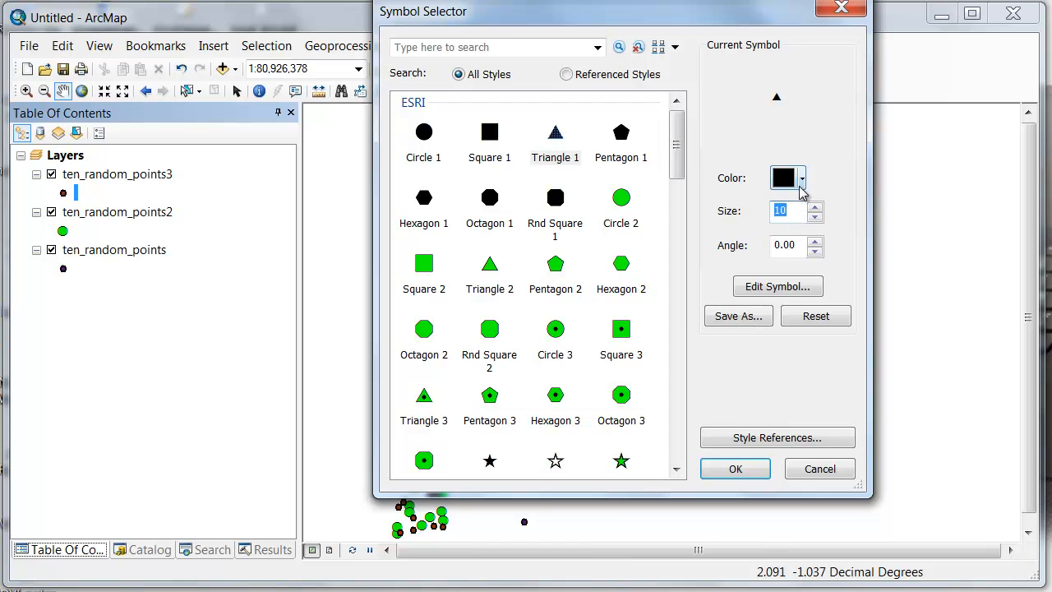
{"action": "left_click", "coordinate": [801, 179]}
{"action": "left_click", "coordinate": [788, 253]}
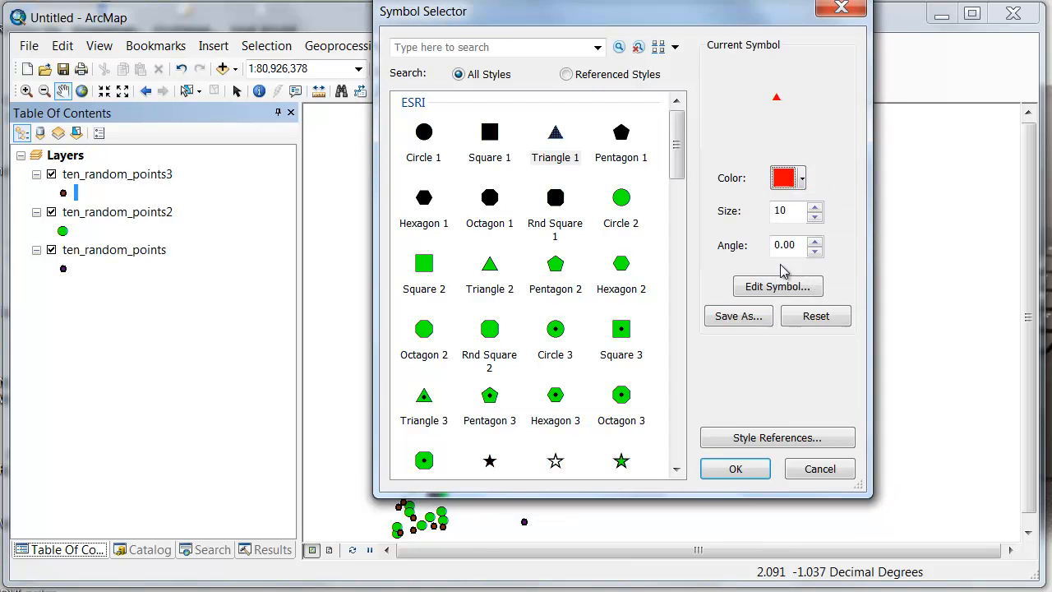
{"action": "left_click", "coordinate": [735, 469]}
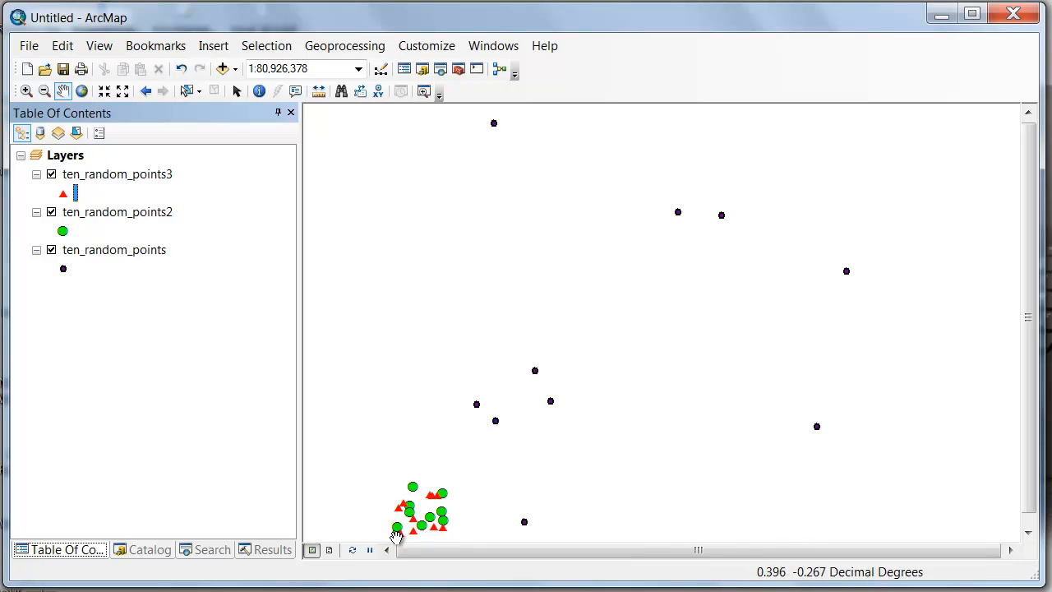
Switch the visibility of the ten_random_points layer off and on repeatedly, leaving it visible
{"action": "left_click", "coordinate": [51, 250]}
{"action": "left_click", "coordinate": [52, 250]}
{"action": "left_click", "coordinate": [53, 252]}
{"action": "left_click", "coordinate": [52, 251]}
{"action": "left_click", "coordinate": [52, 250]}
{"action": "left_click", "coordinate": [51, 251]}
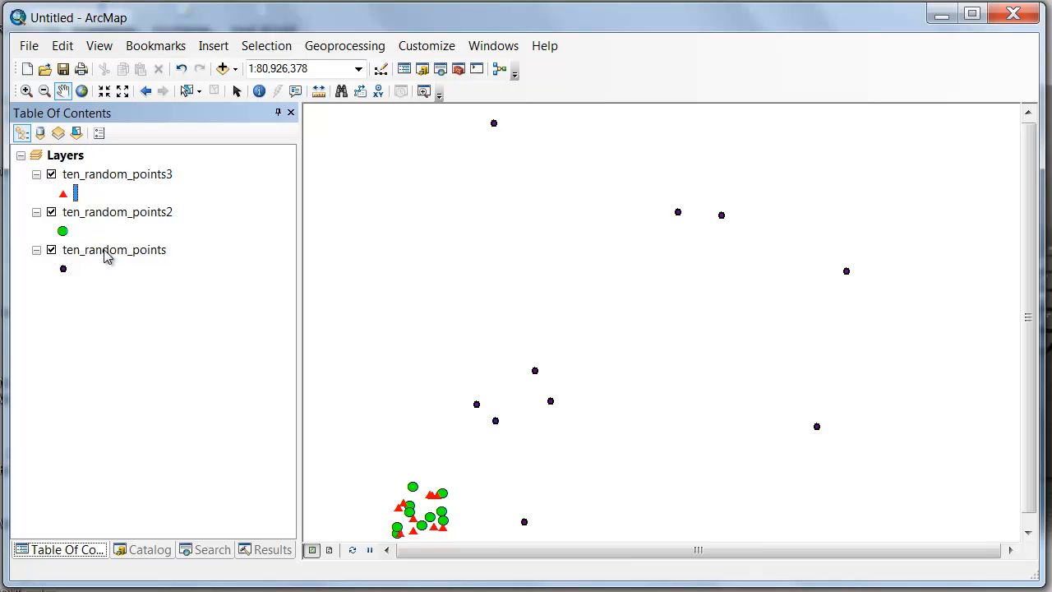
Move ten_random_points between ten_random_points3 and ten_random_points2 in the drawing order, and list the layers by source and finally by selection
{"action": "left_click_drag", "start_coordinate": [105, 251], "coordinate": [134, 157]}
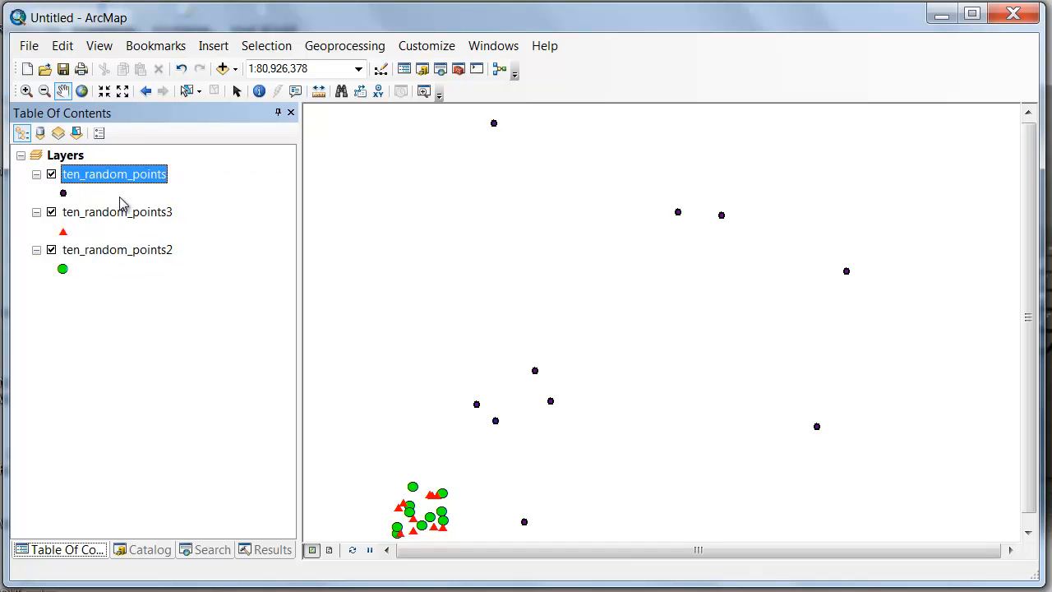
{"action": "left_click_drag", "start_coordinate": [115, 222], "coordinate": [132, 165]}
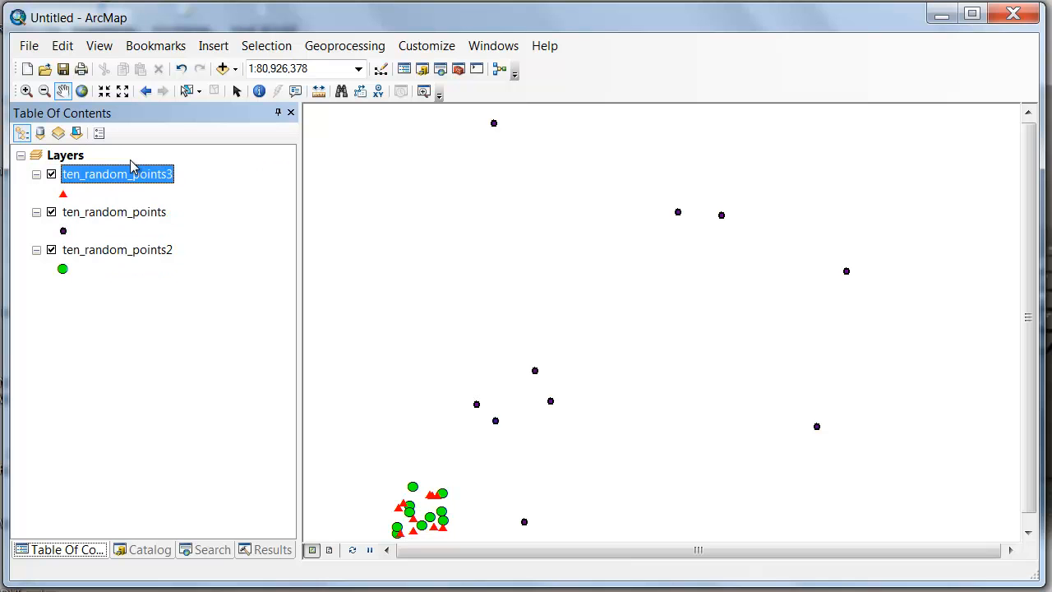
{"action": "left_click", "coordinate": [40, 133]}
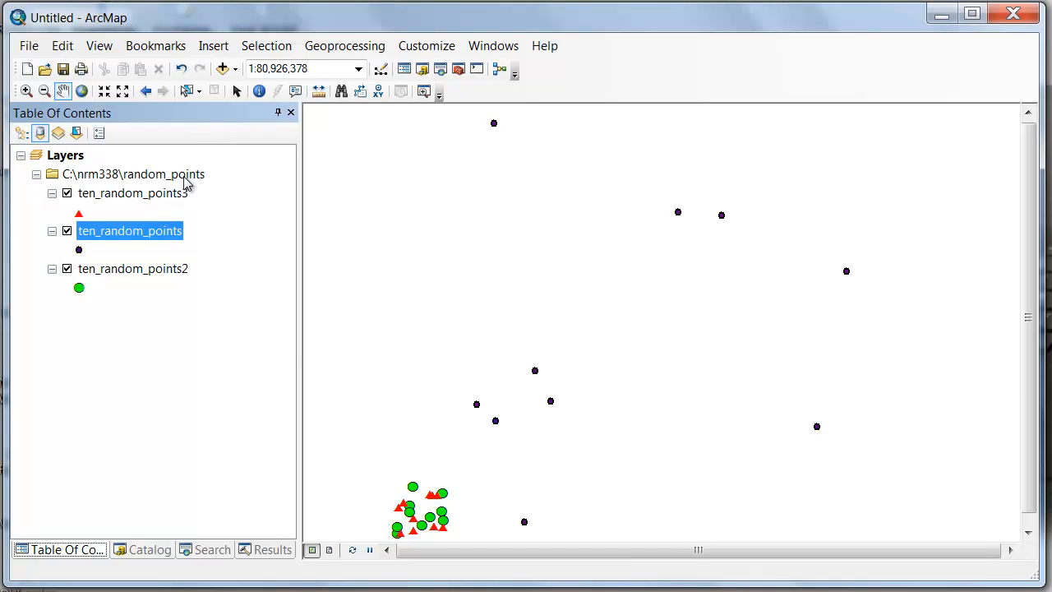
{"action": "left_click", "coordinate": [76, 133]}
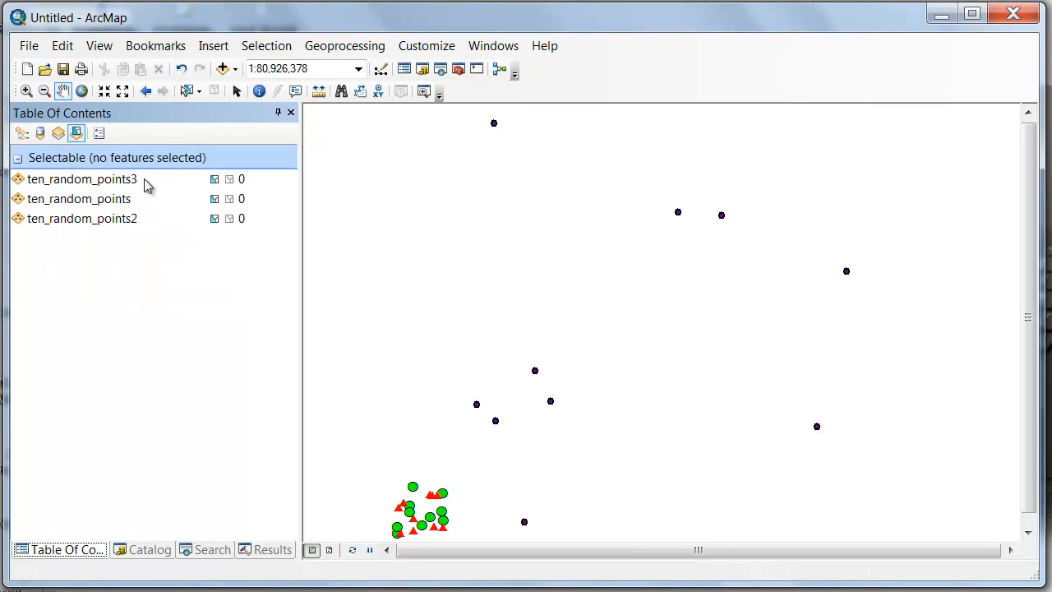
Try rectangle selection on the four central points and on the dense cluster at the map's lower left, and clear the selection
{"action": "left_click", "coordinate": [199, 91]}
{"action": "left_click", "coordinate": [225, 115]}
{"action": "left_click_drag", "start_coordinate": [452, 348], "coordinate": [575, 444]}
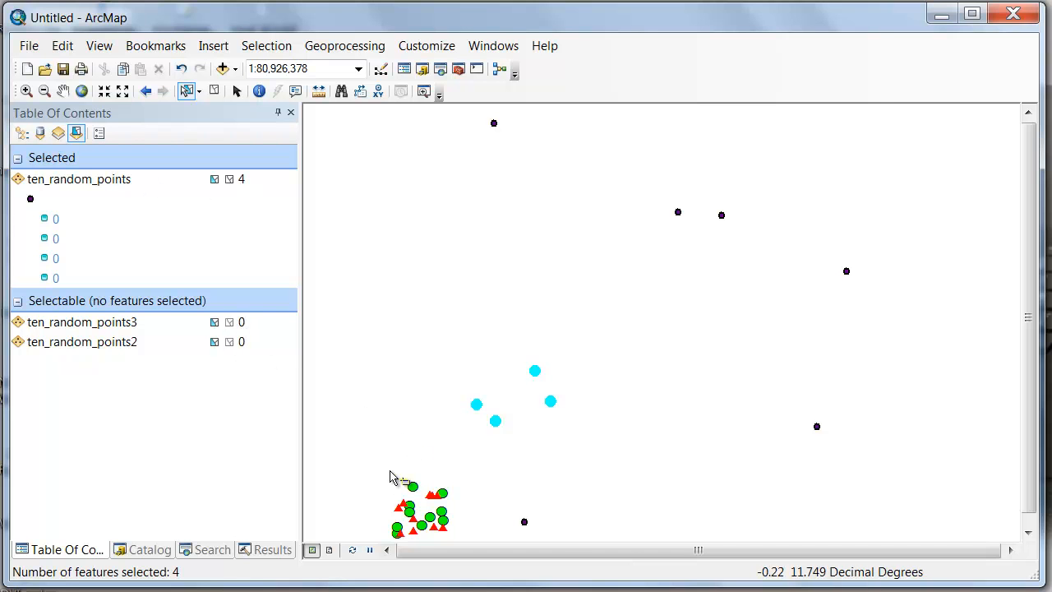
{"action": "left_click_drag", "start_coordinate": [383, 455], "coordinate": [543, 535]}
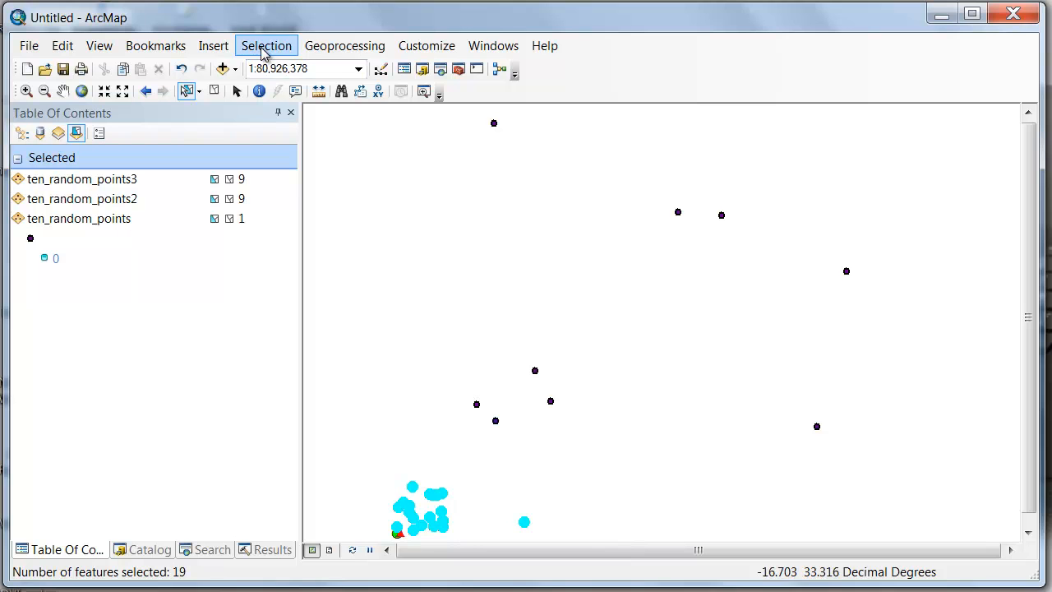
{"action": "left_click", "coordinate": [213, 91]}
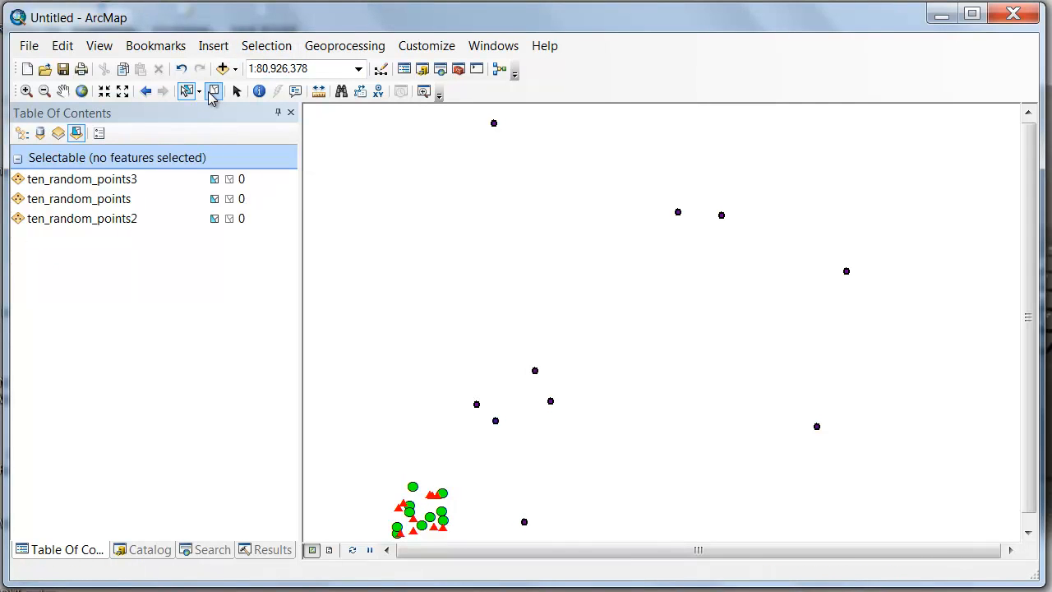
Make ten_random_points3 the only selectable layer and return to listing the layers by drawing order
{"action": "right_click", "coordinate": [112, 184]}
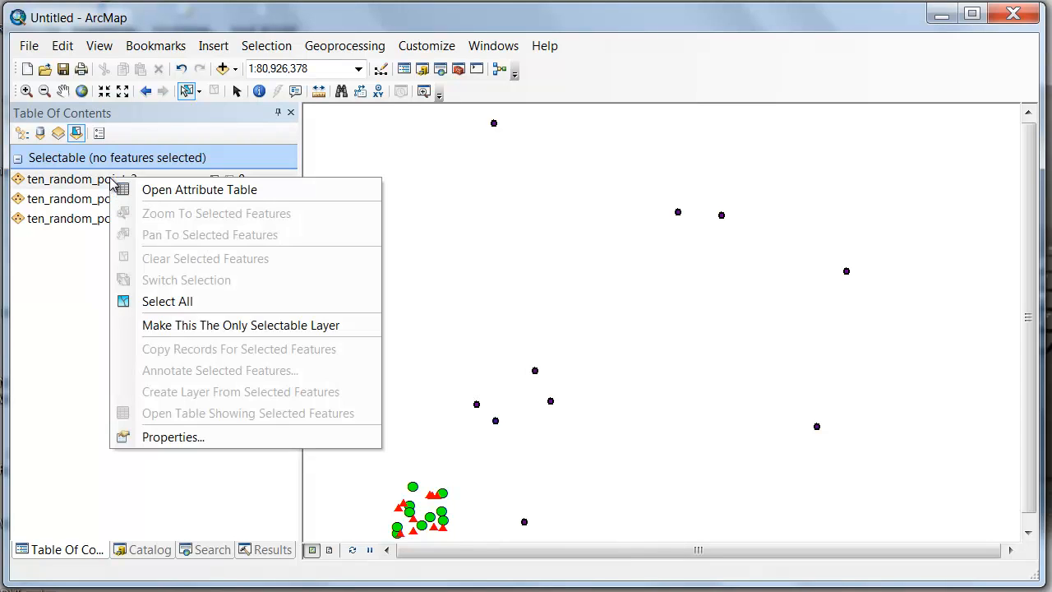
{"action": "left_click", "coordinate": [186, 325]}
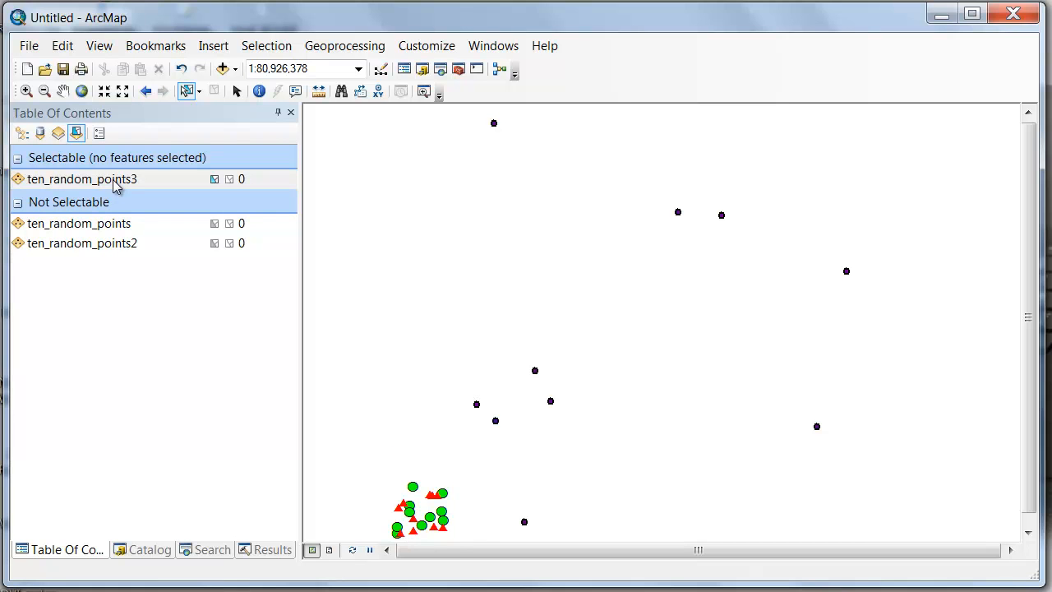
{"action": "left_click", "coordinate": [59, 550]}
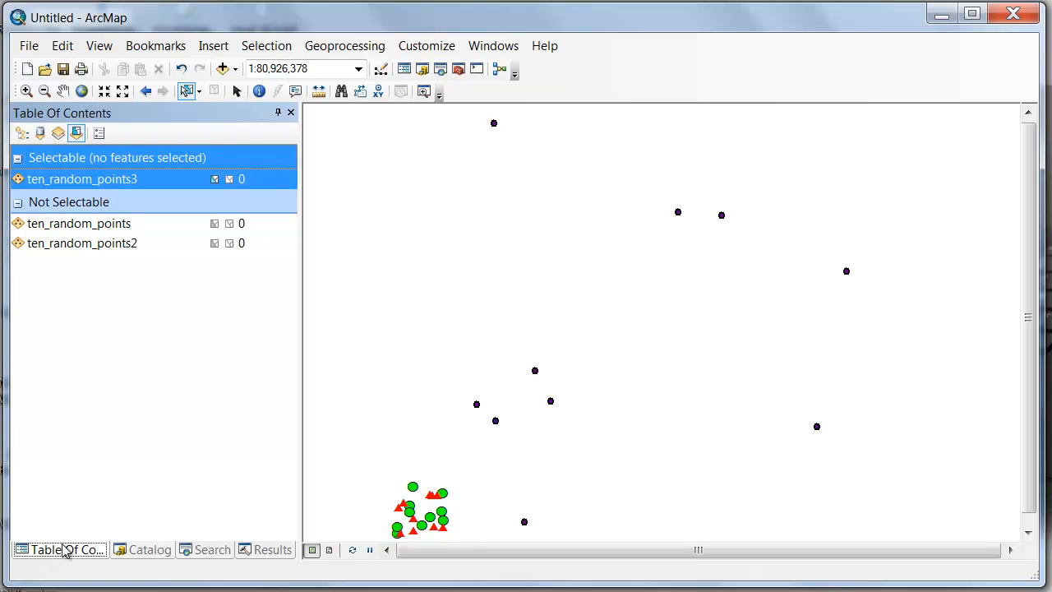
{"action": "left_click", "coordinate": [22, 134]}
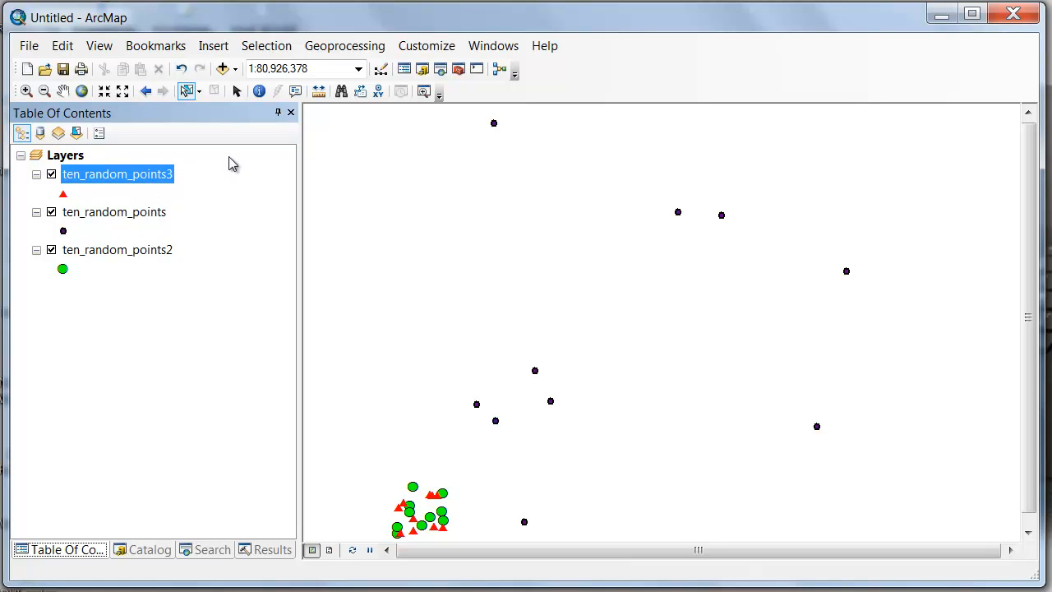
Rectangle-select the points around the lower-left cluster and open the ten_random_points3 attribute table, enlarged to fit all its records
{"action": "left_click_drag", "start_coordinate": [353, 443], "coordinate": [558, 547]}
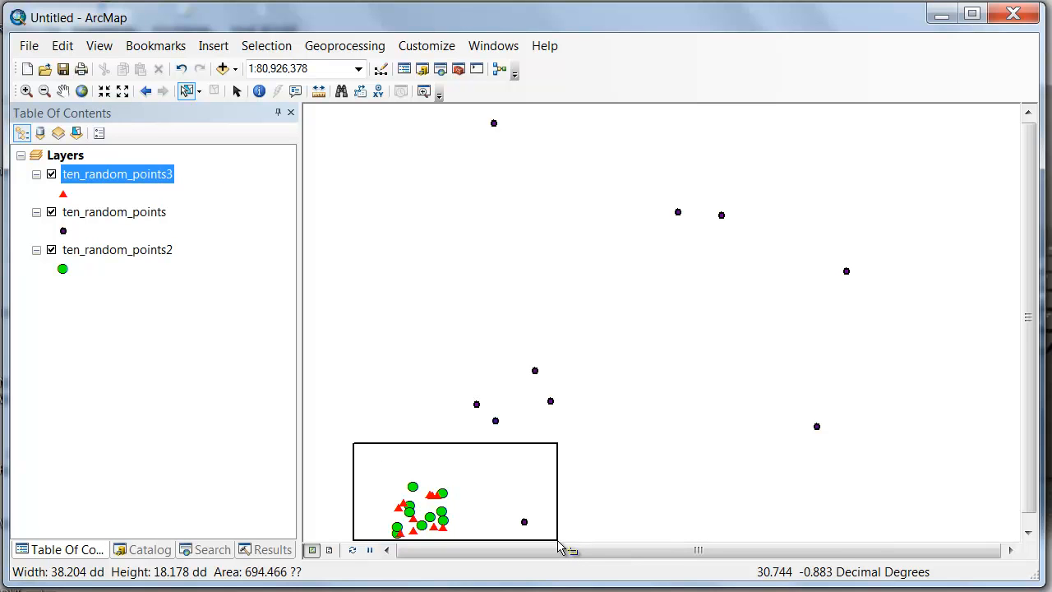
{"action": "left_click_drag", "start_coordinate": [559, 544], "coordinate": [559, 546]}
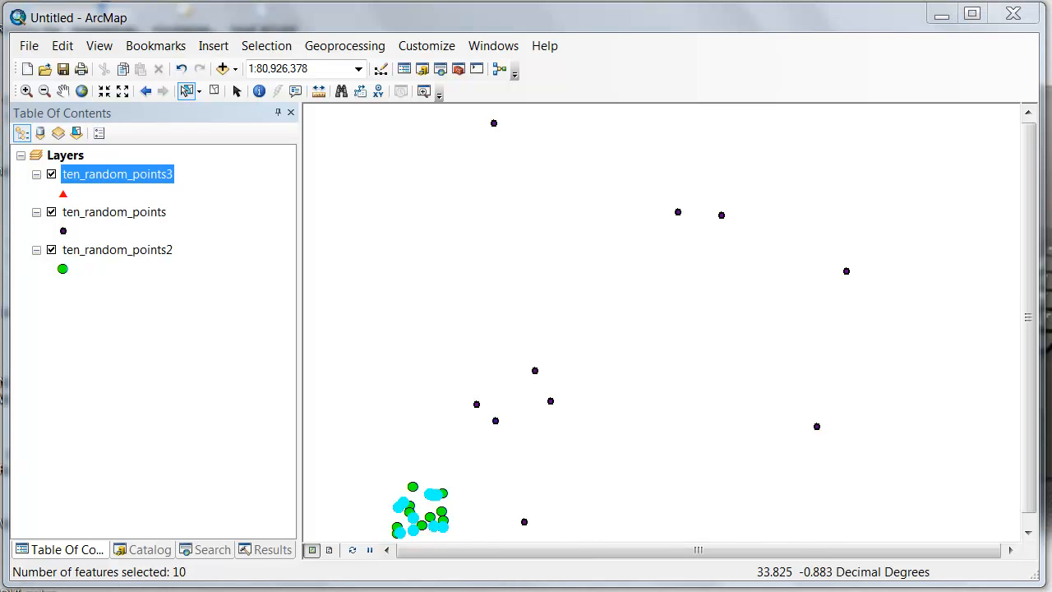
{"action": "right_click", "coordinate": [105, 179]}
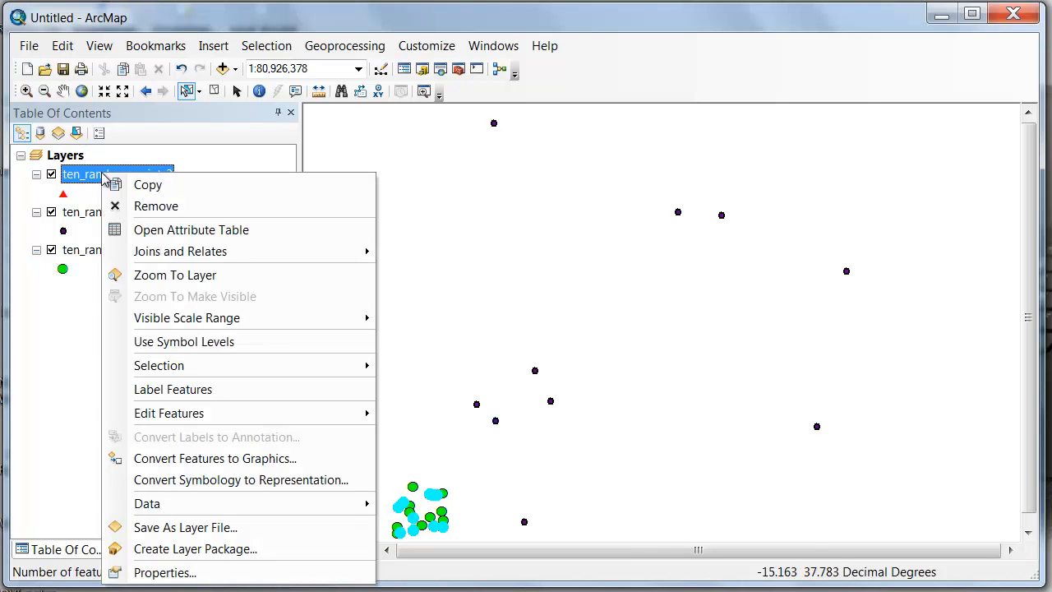
{"action": "left_click", "coordinate": [152, 231]}
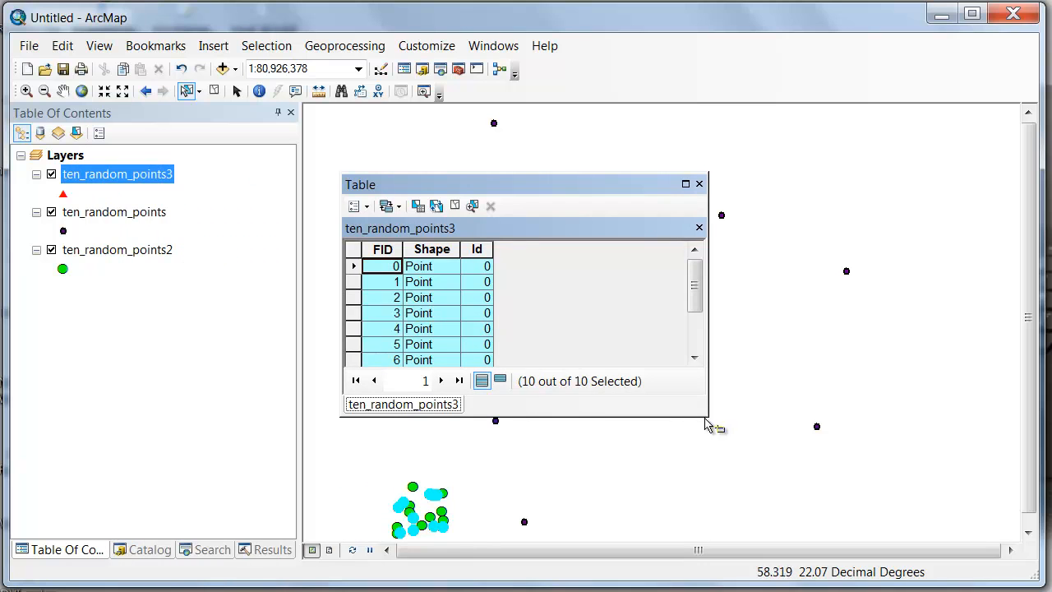
{"action": "left_click_drag", "start_coordinate": [704, 417], "coordinate": [707, 513]}
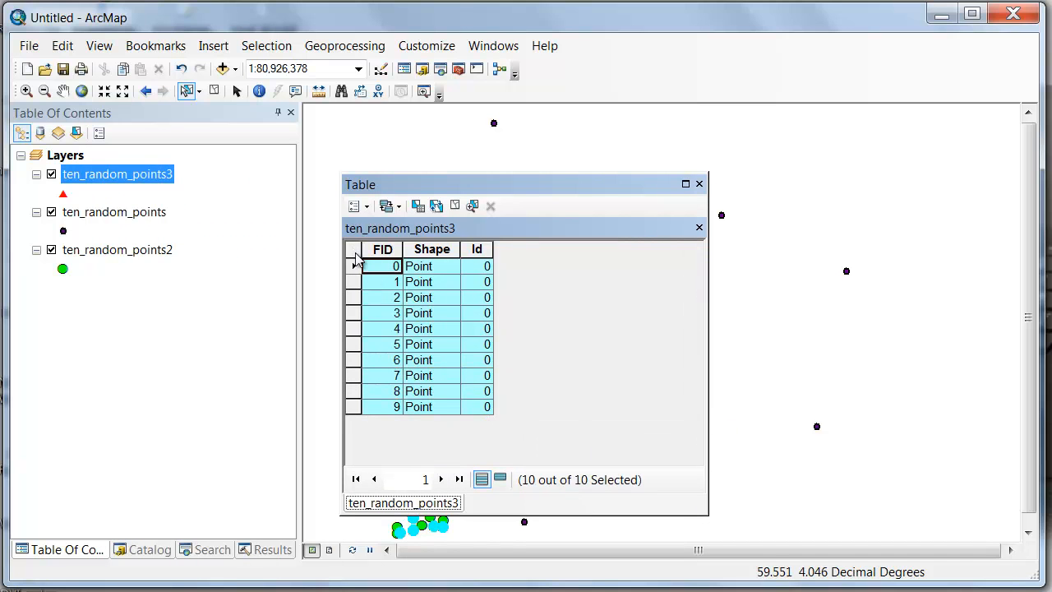
Clear the selection in the ten_random_points3 table and select records FID 0 through 3, ending with only FID 0 selected
{"action": "left_click", "coordinate": [355, 255]}
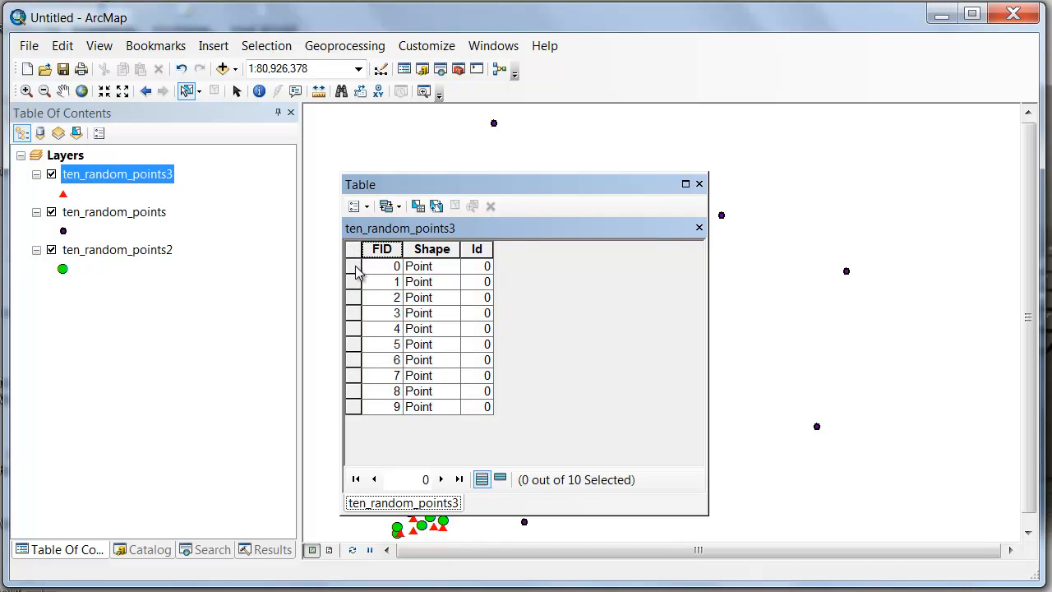
{"action": "left_click_drag", "start_coordinate": [451, 194], "coordinate": [755, 169]}
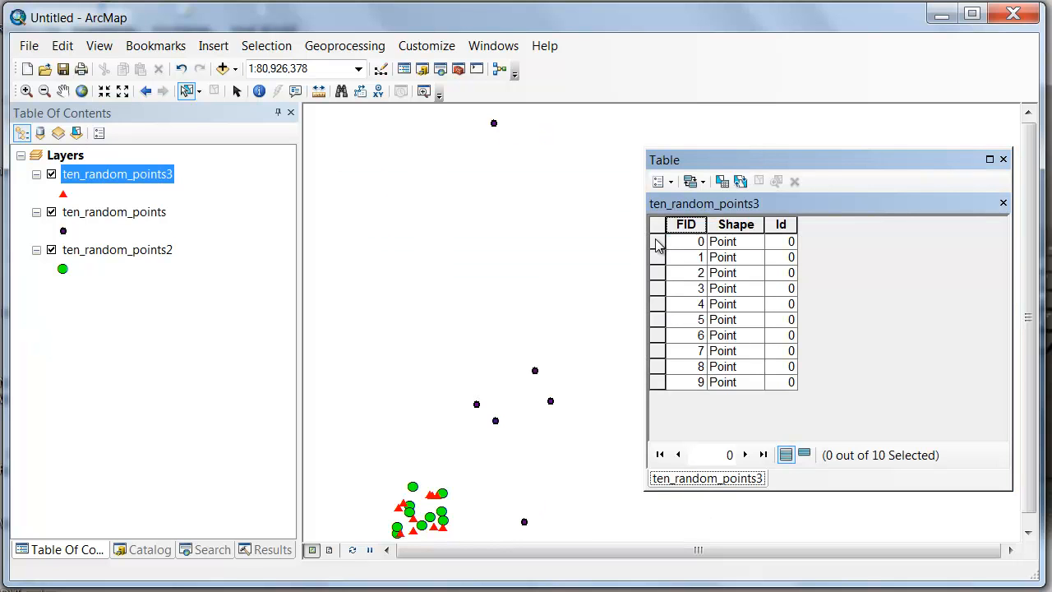
{"action": "left_click", "coordinate": [657, 242]}
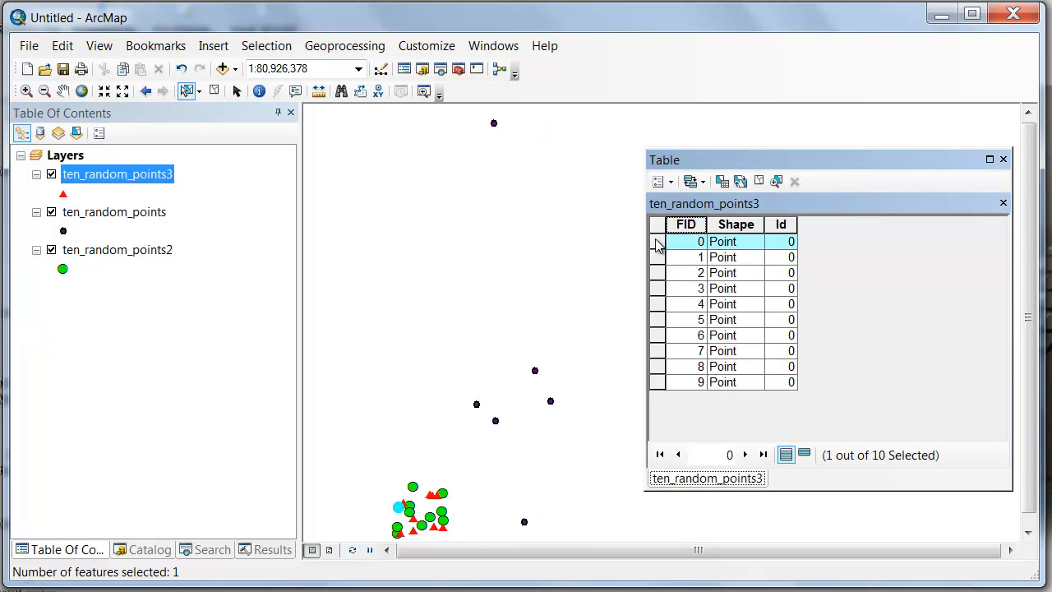
{"action": "left_click", "coordinate": [657, 293], "text": "shift"}
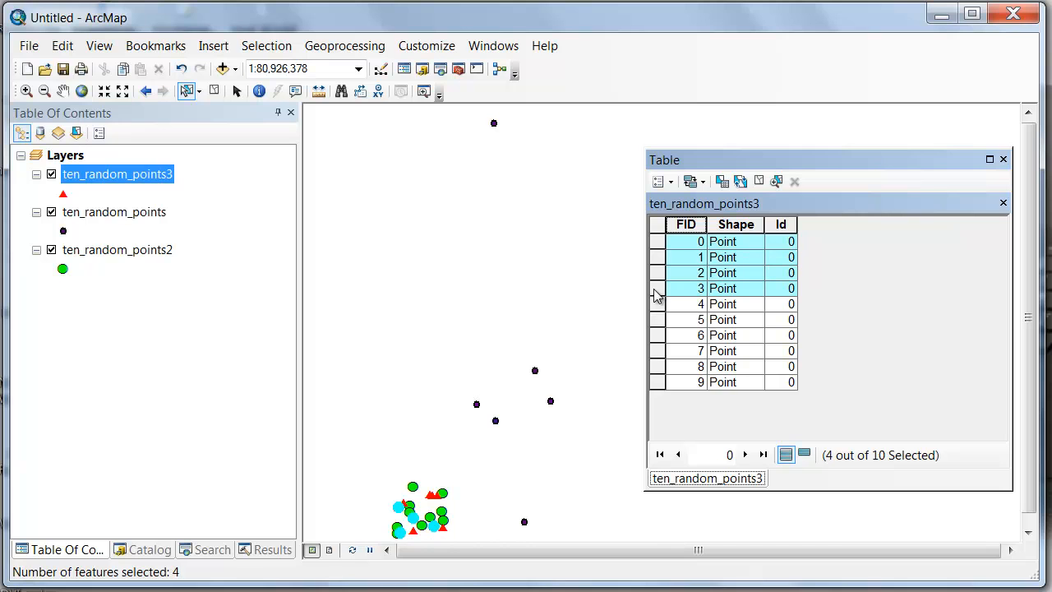
{"action": "left_click", "coordinate": [658, 241]}
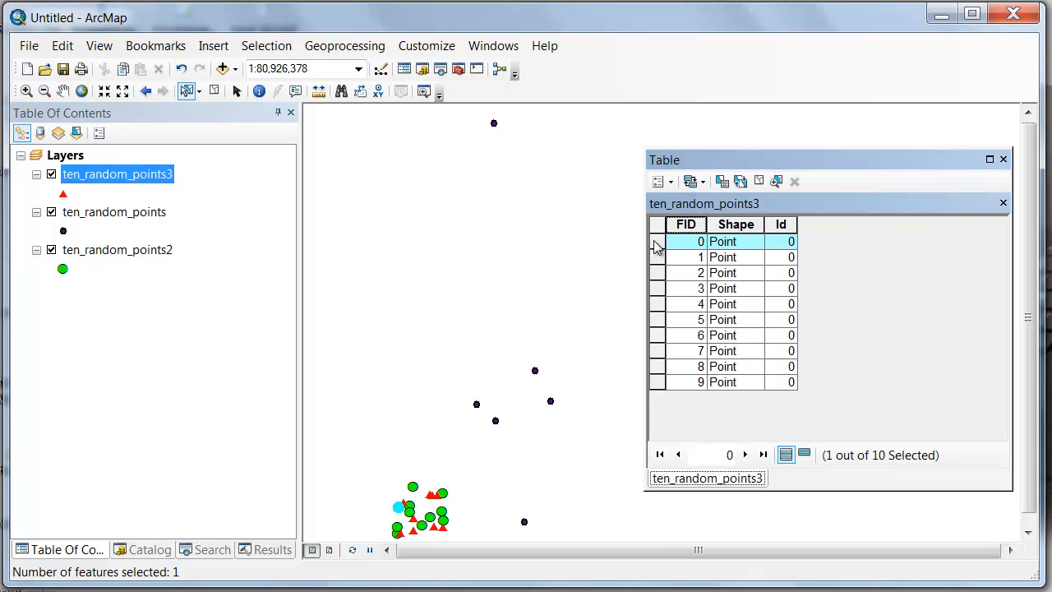
Add records FID 3 and FID 7 to the ten_random_points3 selection and zoom the map to the selected features
{"action": "left_click", "coordinate": [657, 288], "text": "ctrl"}
{"action": "left_click", "coordinate": [657, 351], "text": "ctrl"}
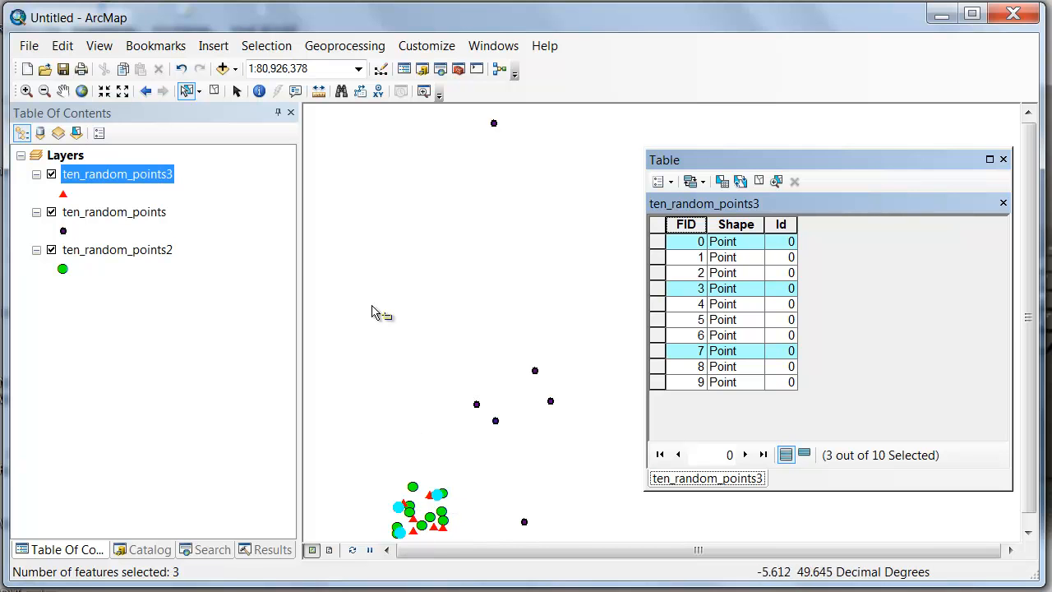
{"action": "left_click", "coordinate": [249, 51]}
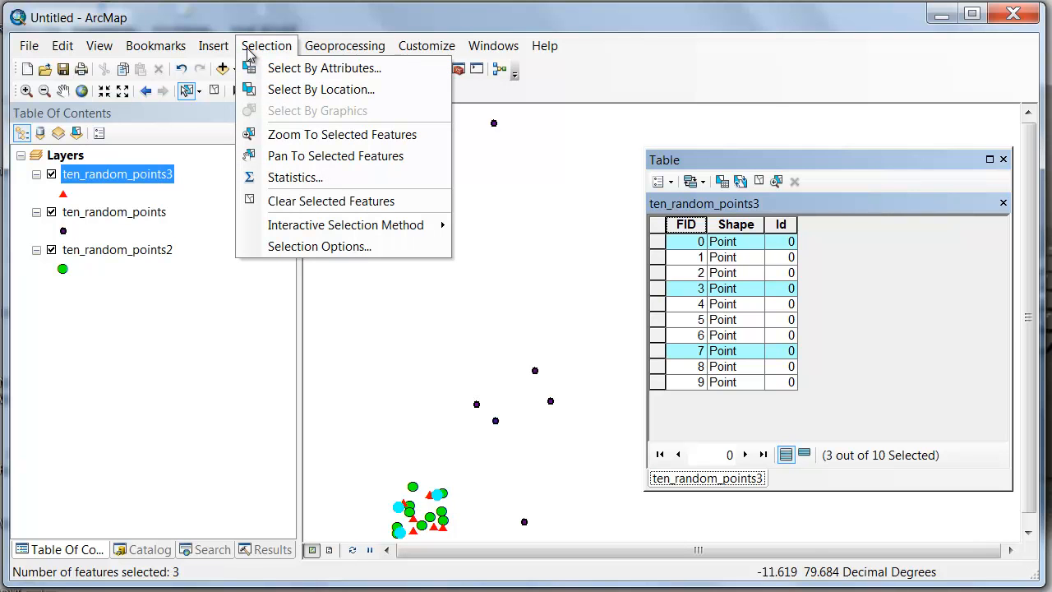
{"action": "left_click", "coordinate": [279, 135]}
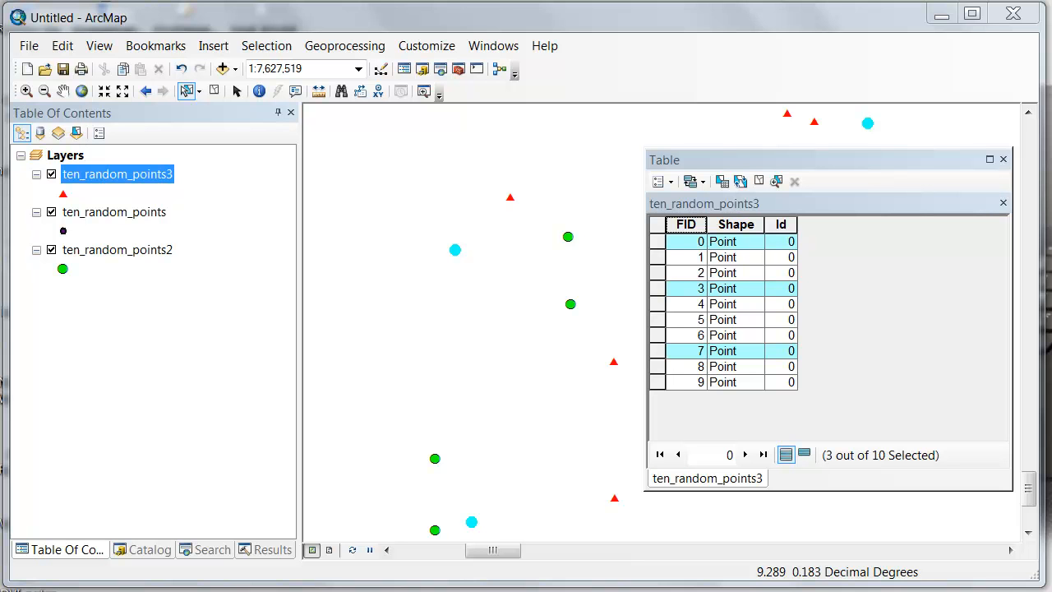
Look through the docked Catalog, Search, Results and Table Of Contents windows, ending on Results
{"action": "left_click", "coordinate": [144, 557]}
{"action": "left_click", "coordinate": [196, 552]}
{"action": "left_click", "coordinate": [262, 556]}
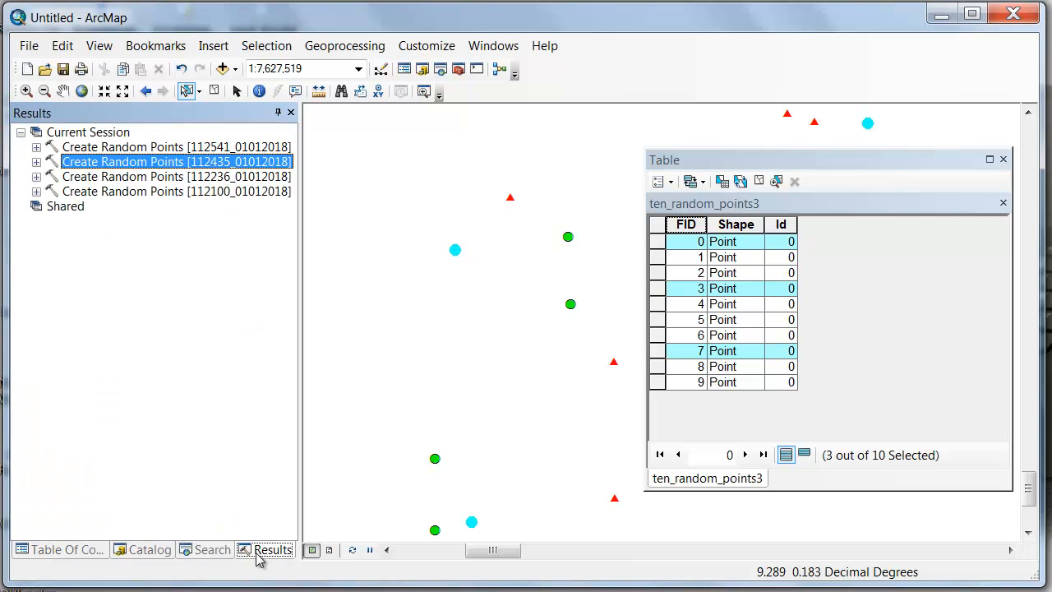
{"action": "left_click", "coordinate": [210, 553]}
{"action": "left_click", "coordinate": [146, 553]}
{"action": "left_click", "coordinate": [82, 555]}
{"action": "left_click", "coordinate": [157, 557]}
{"action": "left_click", "coordinate": [211, 556]}
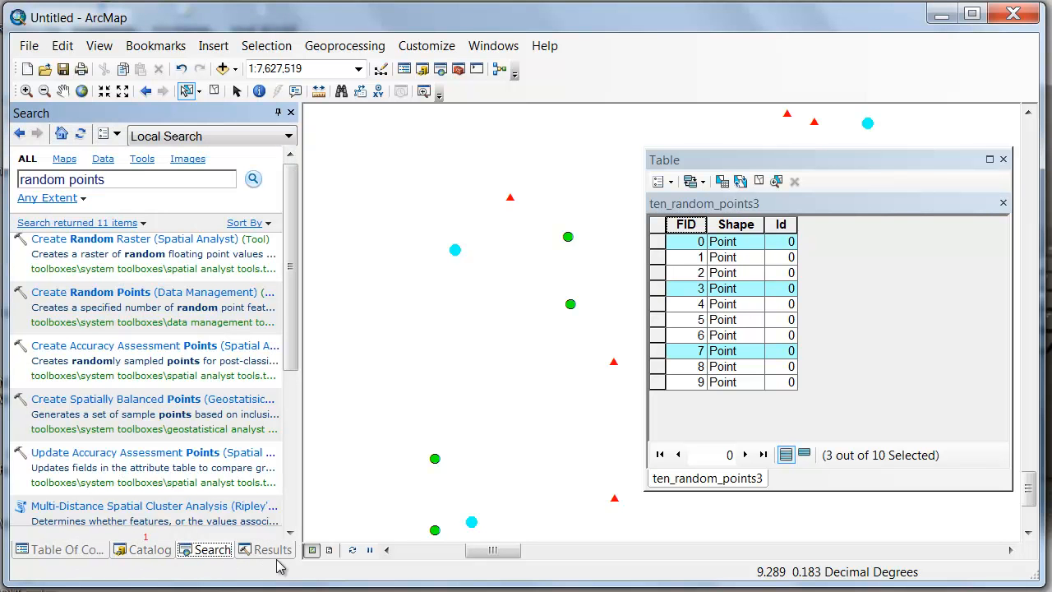
{"action": "left_click", "coordinate": [276, 557]}
{"action": "left_click", "coordinate": [80, 557]}
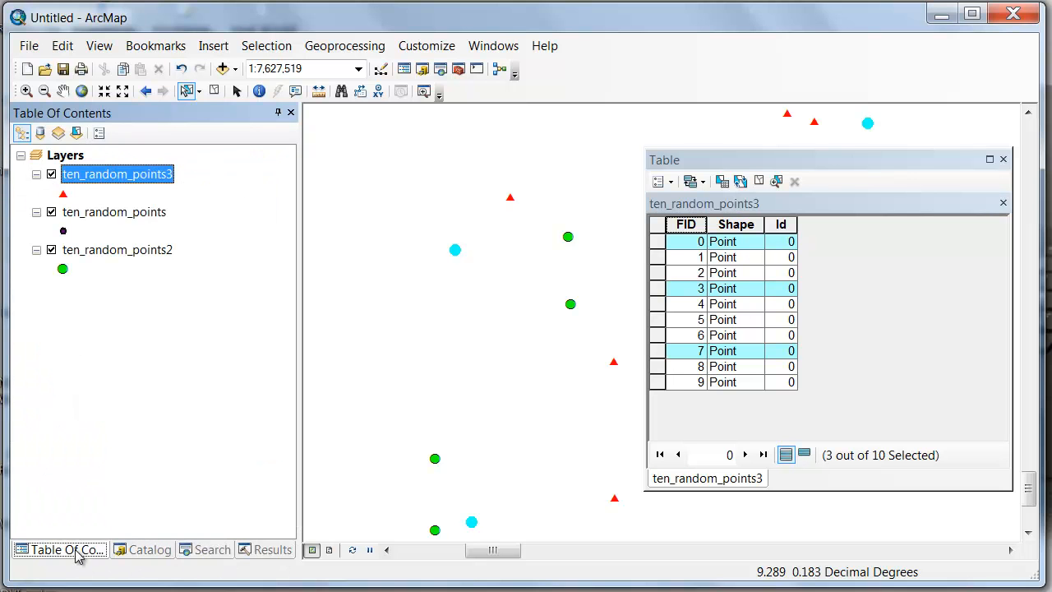
{"action": "left_click", "coordinate": [201, 552]}
{"action": "left_click", "coordinate": [270, 558]}
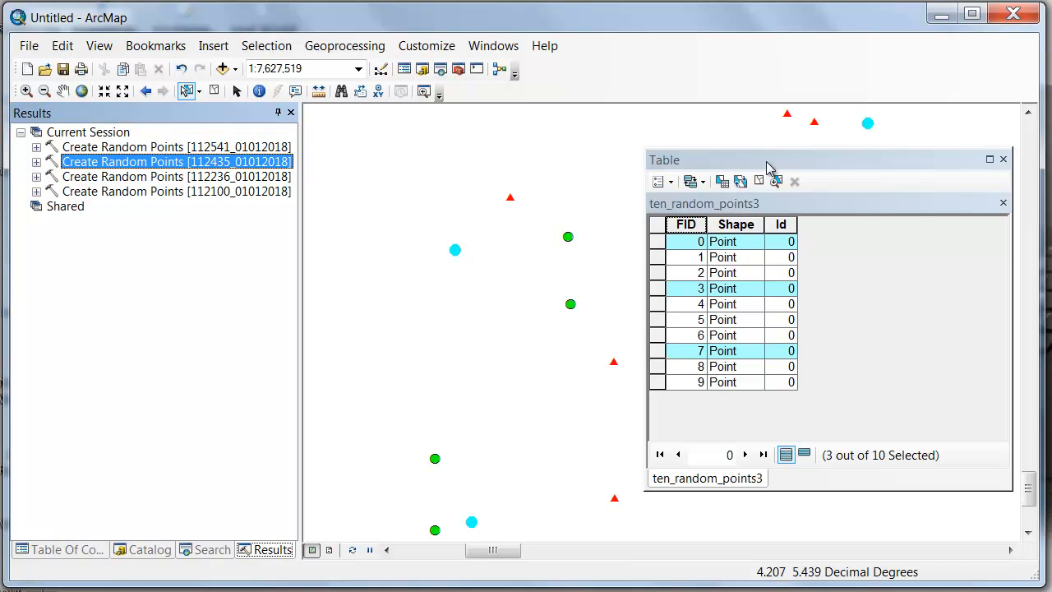
Dock the ten_random_points3 attribute table with the Table Of Contents, Catalog, Search and Results windows, and switch among them, ending on Results
{"action": "left_click_drag", "start_coordinate": [766, 167], "coordinate": [156, 332]}
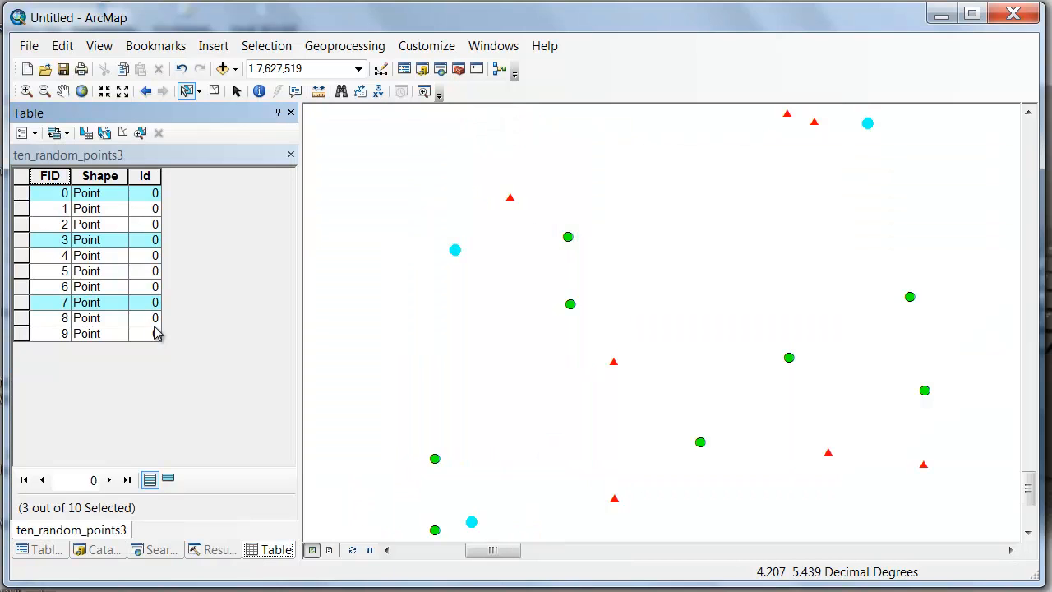
{"action": "left_click", "coordinate": [42, 551]}
{"action": "left_click", "coordinate": [268, 550]}
{"action": "left_click", "coordinate": [105, 552]}
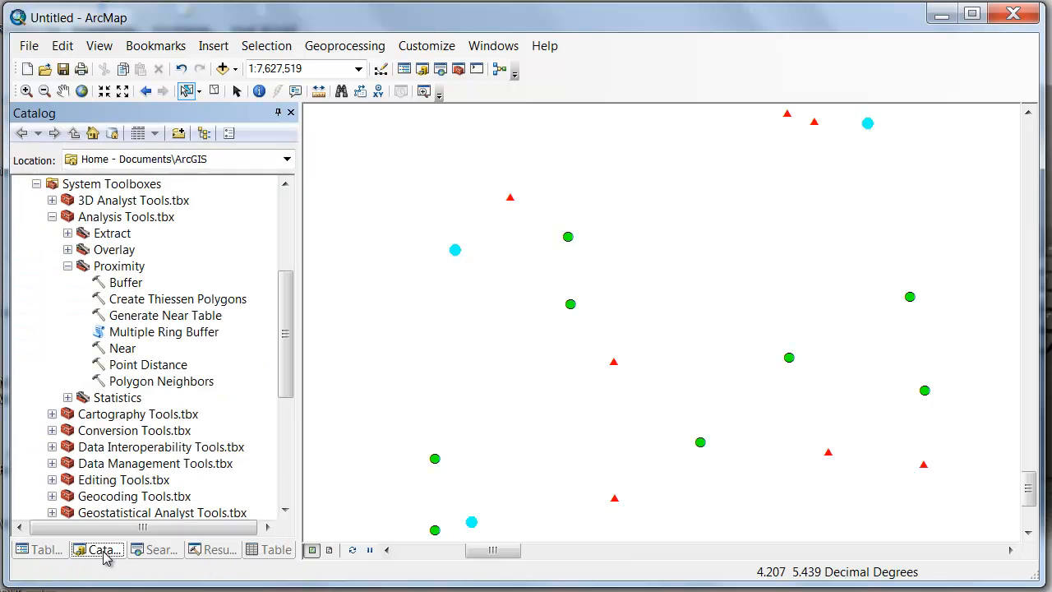
{"action": "left_click", "coordinate": [151, 555]}
{"action": "left_click", "coordinate": [212, 555]}
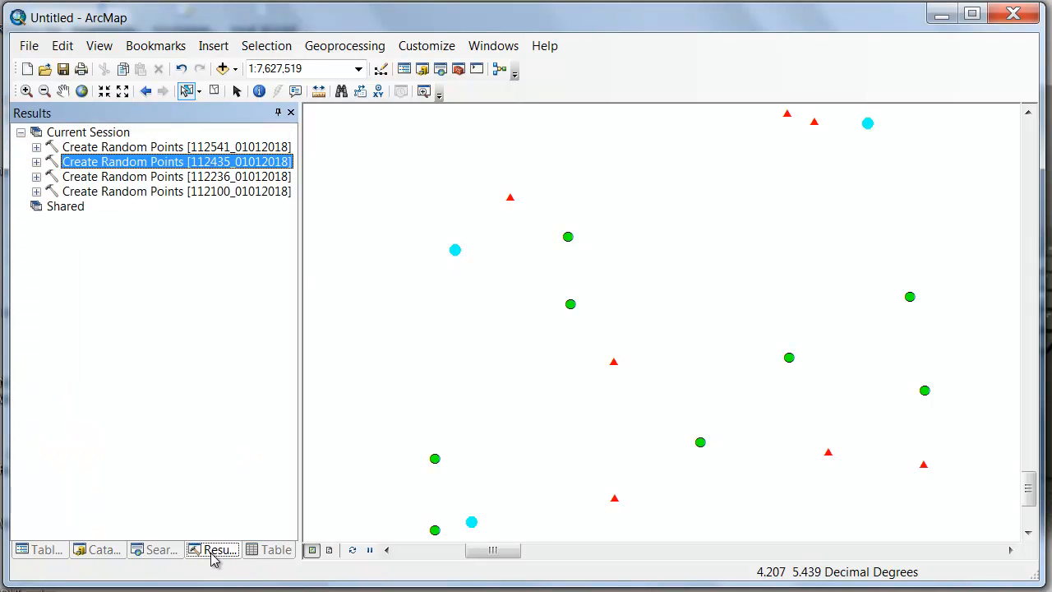